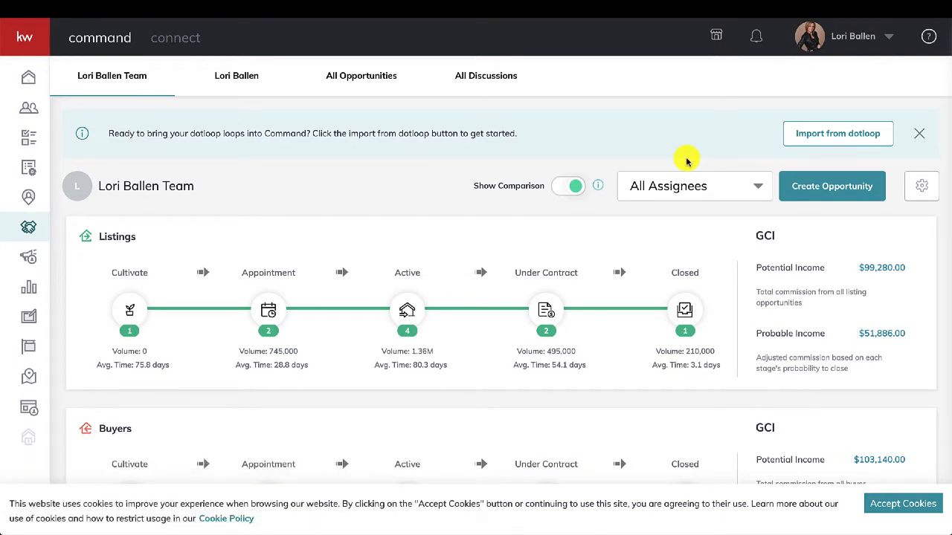
Step: Accept the website's cookies on the team opportunities dashboard
scroll(685, 161, down, 3)
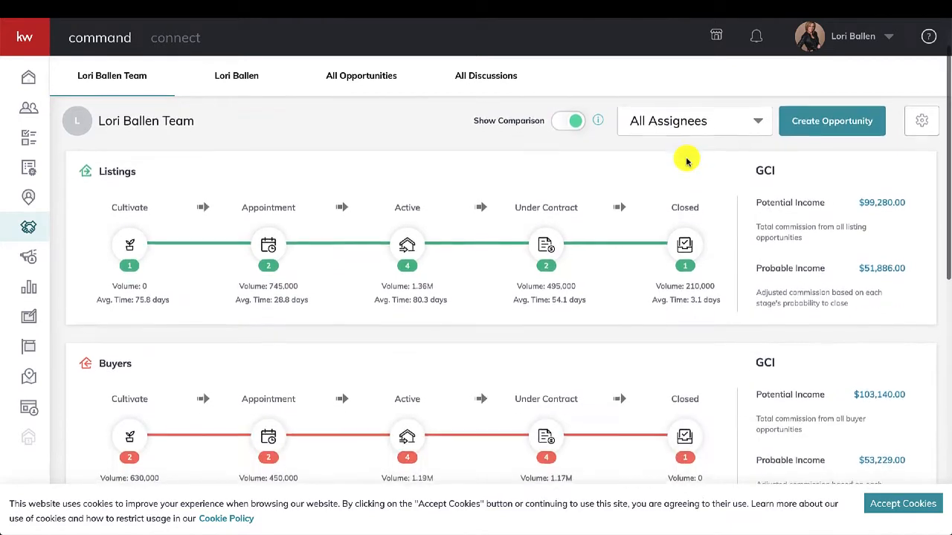
scroll(686, 161, down, 1)
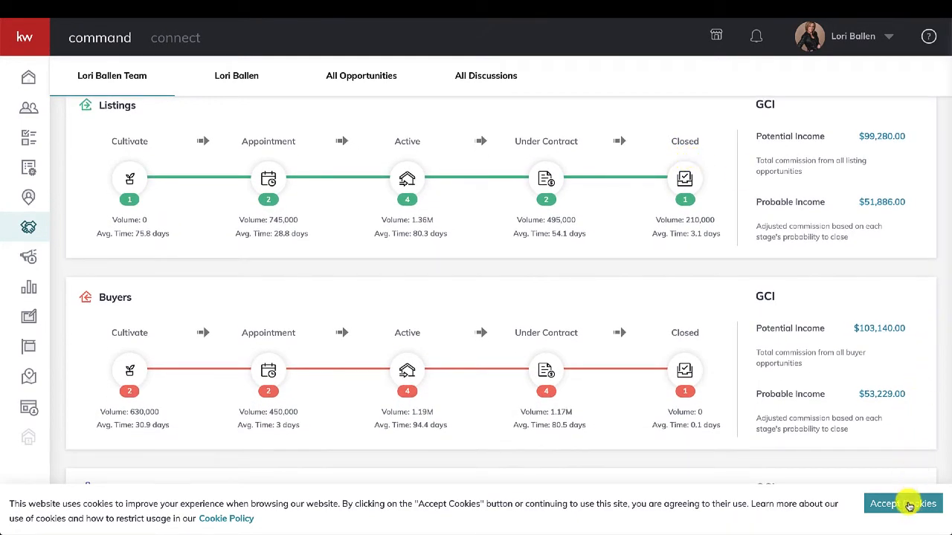
click(909, 503)
scroll(618, 314, up, 1)
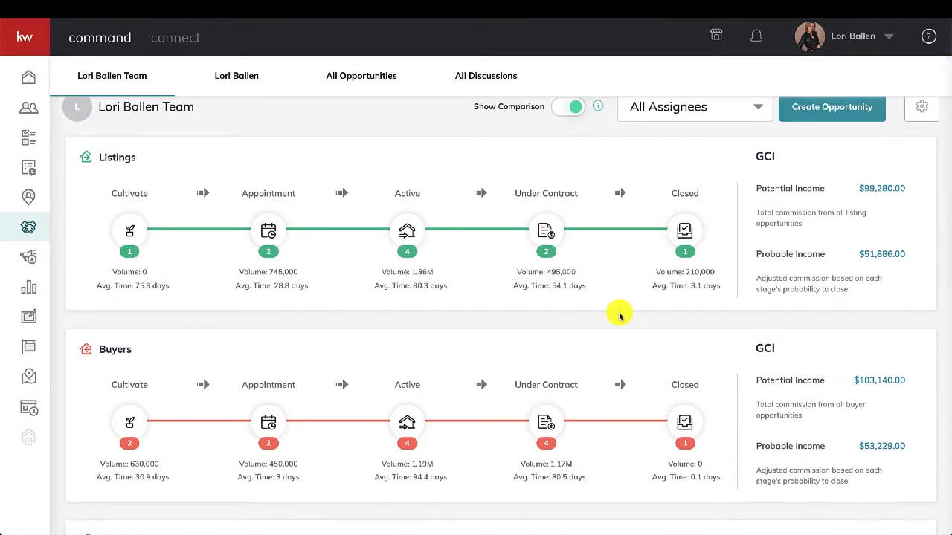
Step: Examine the team's Listings, Buyers and Leases pipelines together with the Ratio and Activity sections
scroll(619, 316, down, 1)
scroll(619, 316, down, 1)
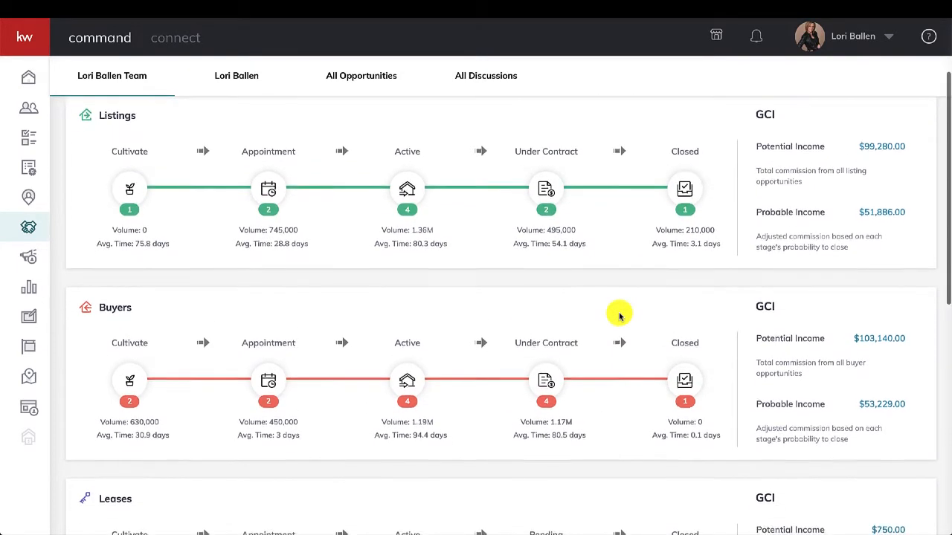
scroll(619, 316, down, 3)
scroll(619, 316, down, 3)
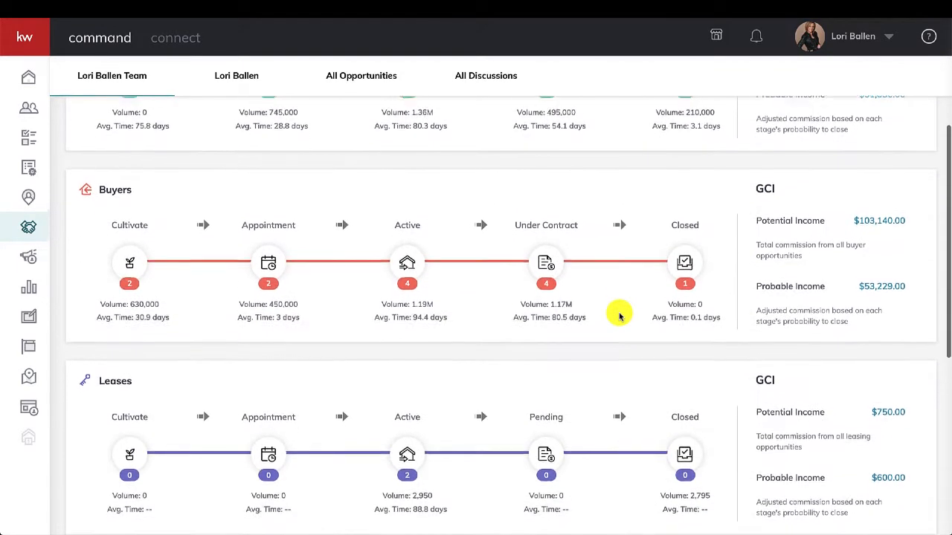
scroll(619, 316, down, 7)
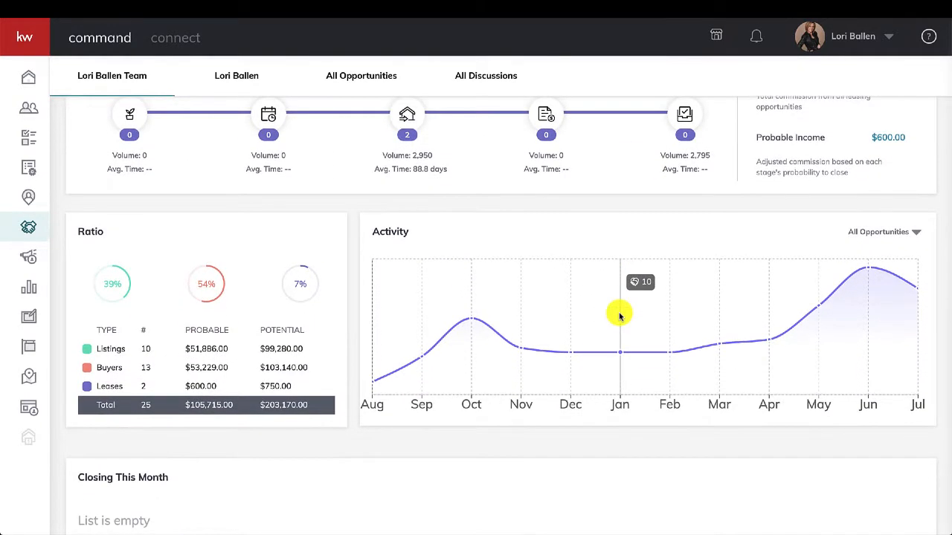
scroll(619, 316, down, 1)
scroll(620, 316, up, 2)
scroll(620, 316, up, 15)
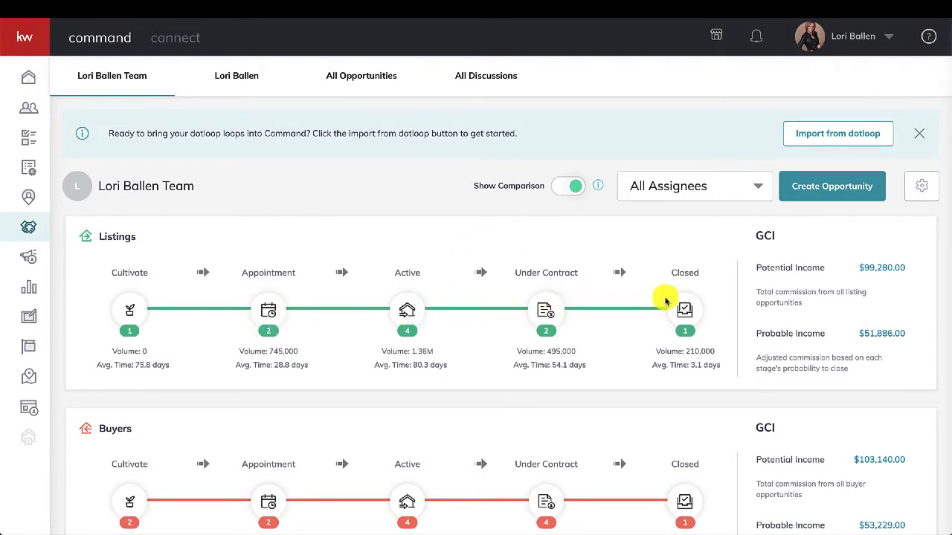
scroll(682, 304, down, 3)
scroll(682, 302, down, 3)
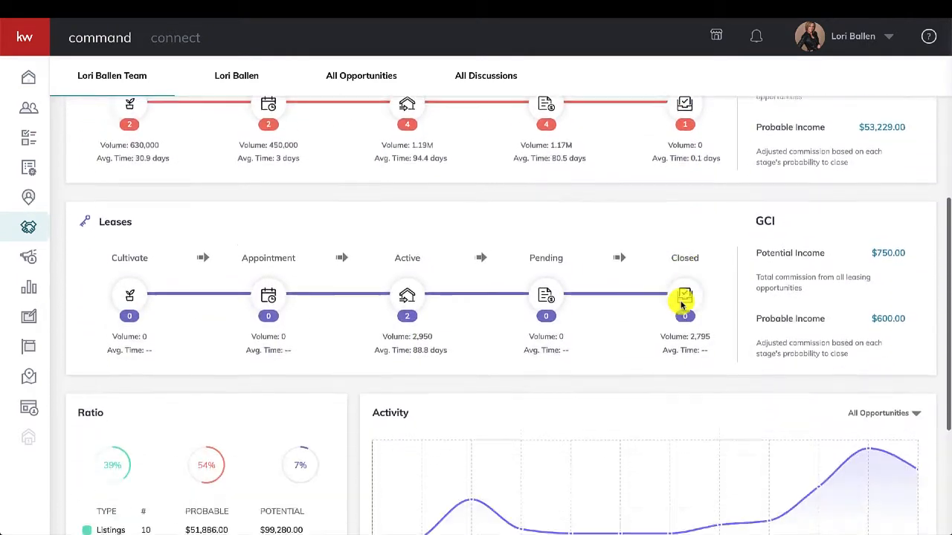
scroll(723, 214, up, 7)
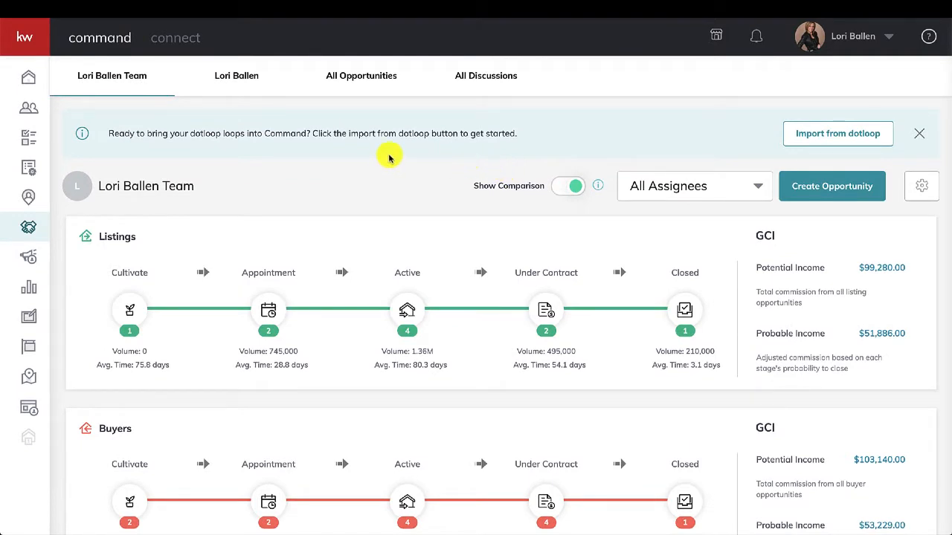
Step: Search the contacts by the client's first name and open the matching contact's record
click(23, 111)
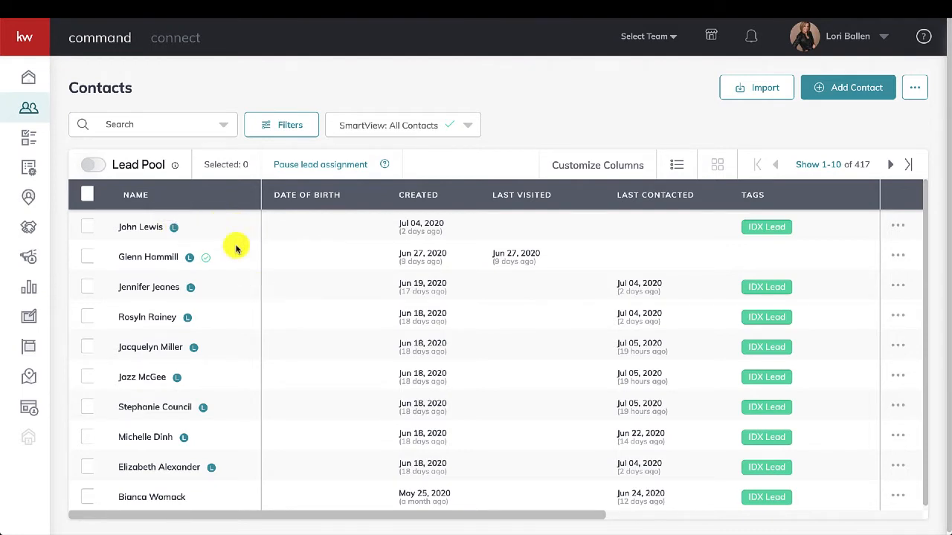
click(157, 124)
text(tin)
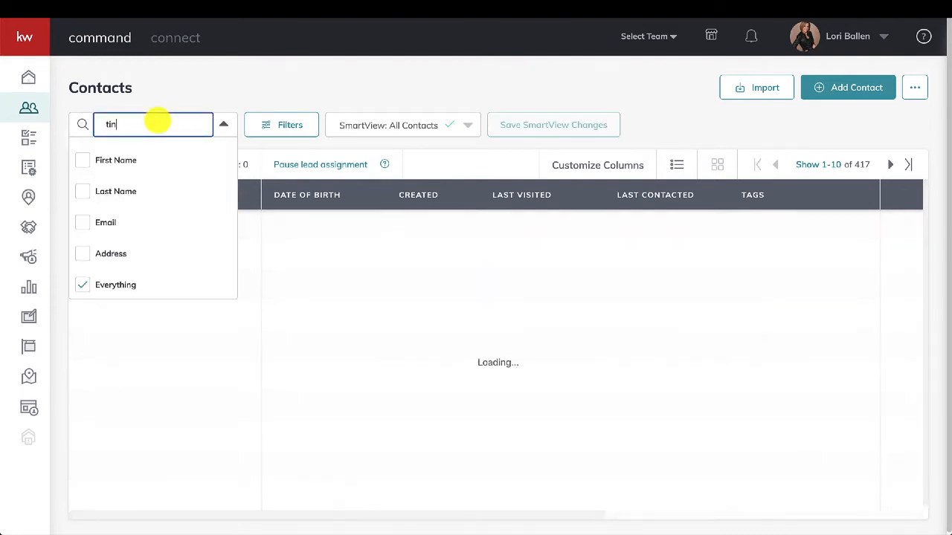
text(ker)
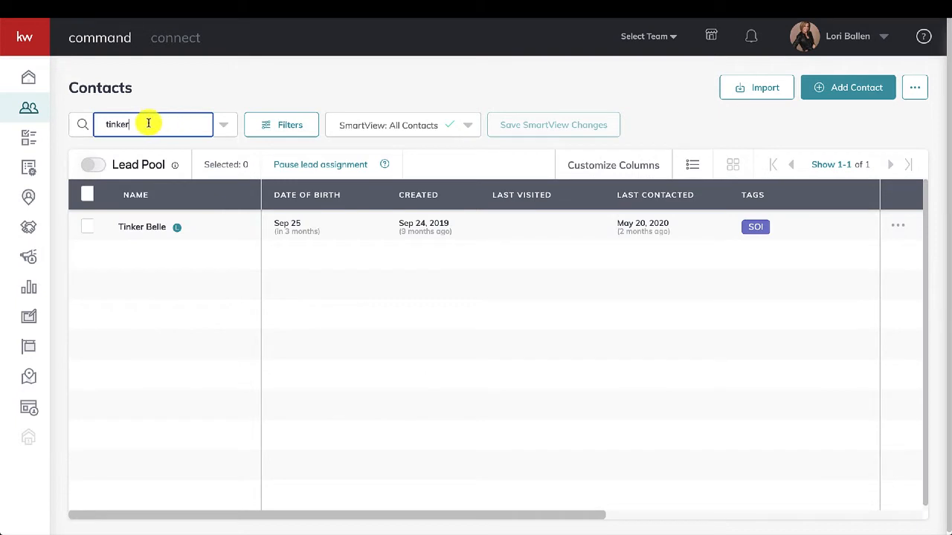
click(153, 223)
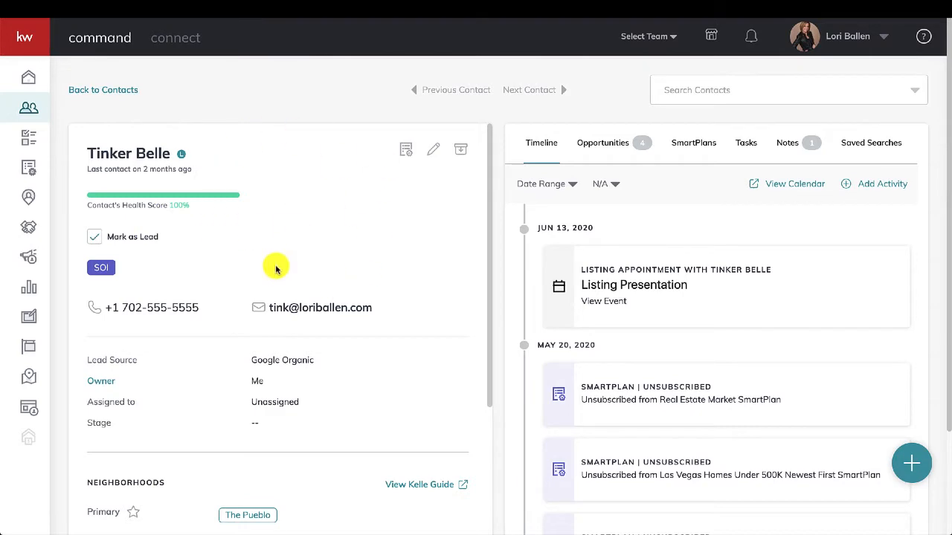
scroll(274, 266, down, 2)
scroll(275, 268, up, 1)
scroll(383, 233, up, 1)
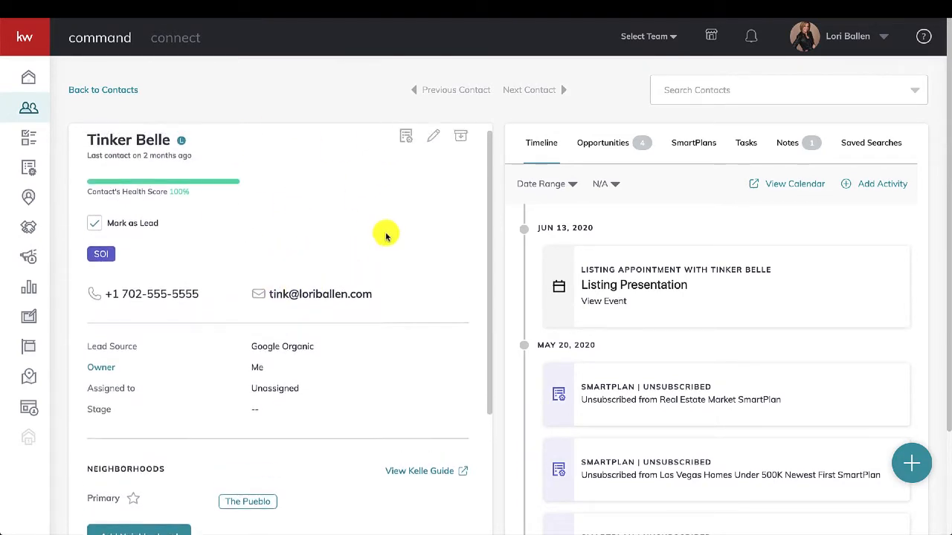
Step: Open the contact for editing and review its additional contact information, including addresses and social profiles
click(434, 151)
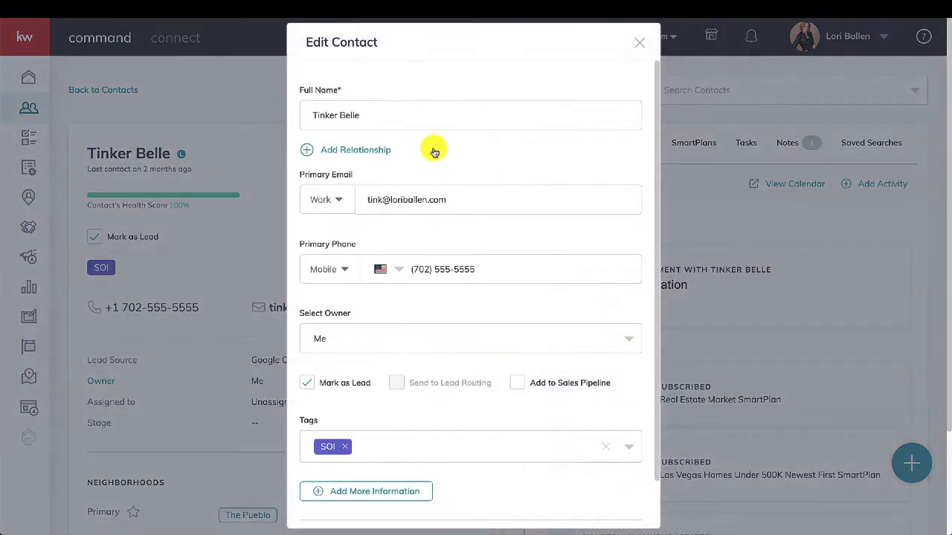
scroll(473, 328, down, 2)
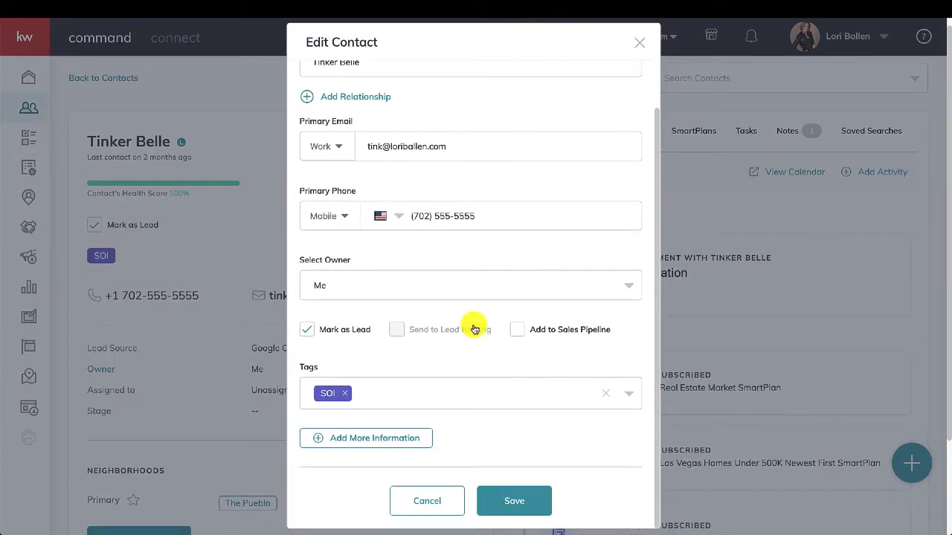
click(394, 440)
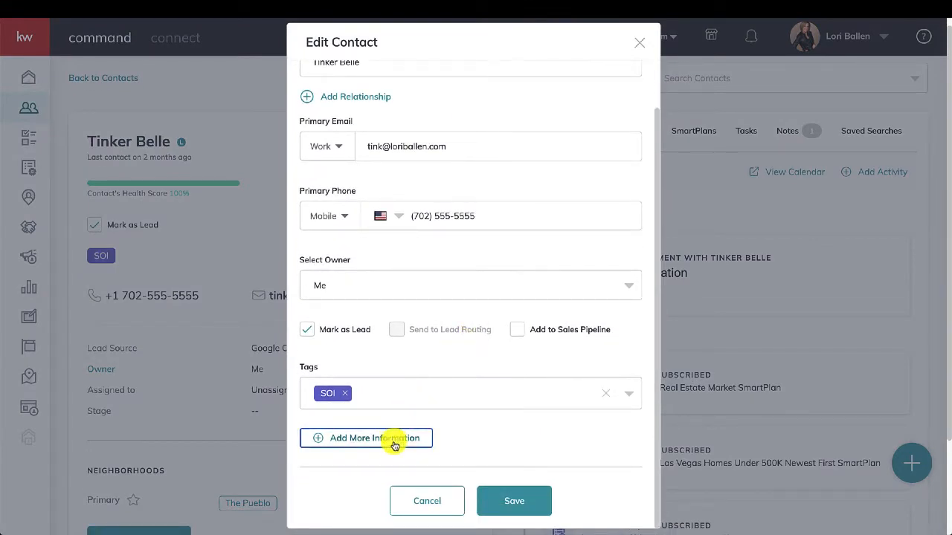
scroll(431, 424, down, 1)
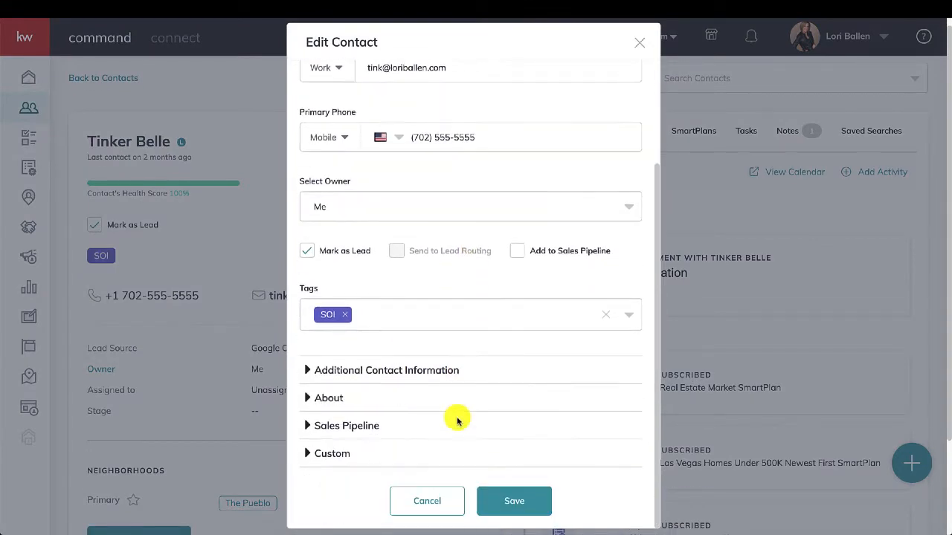
click(435, 370)
scroll(437, 372, down, 3)
scroll(438, 373, down, 5)
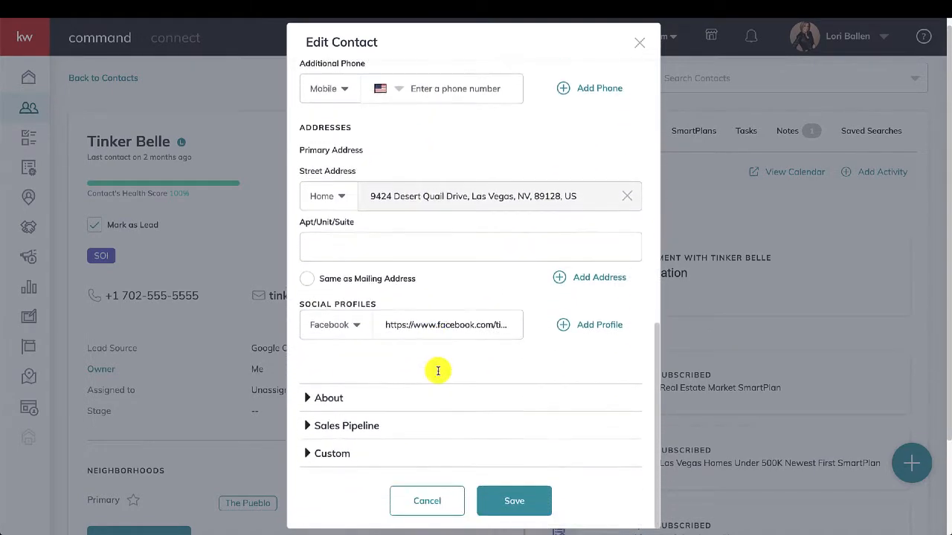
Step: Review the contact's About details and the available relationship types, and close the edit form without saving
click(346, 396)
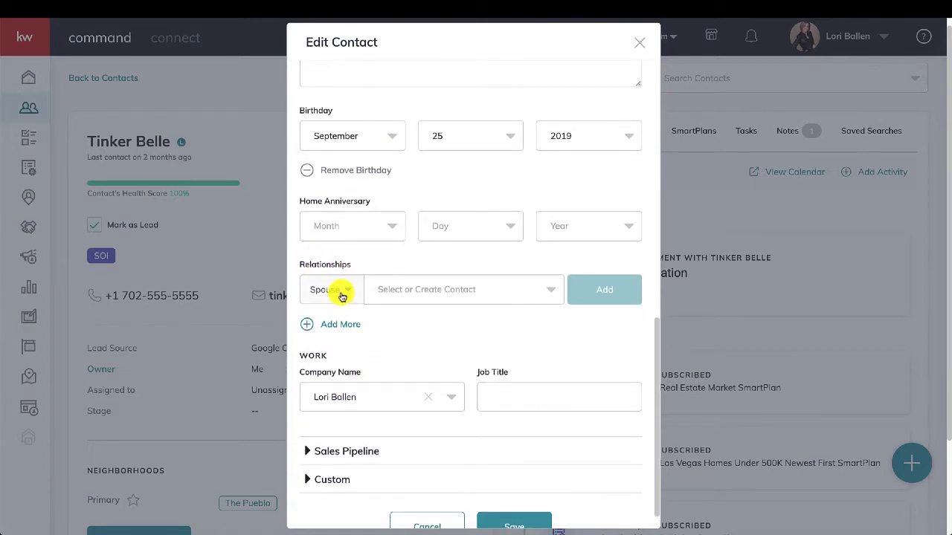
click(340, 292)
scroll(329, 342, down, 4)
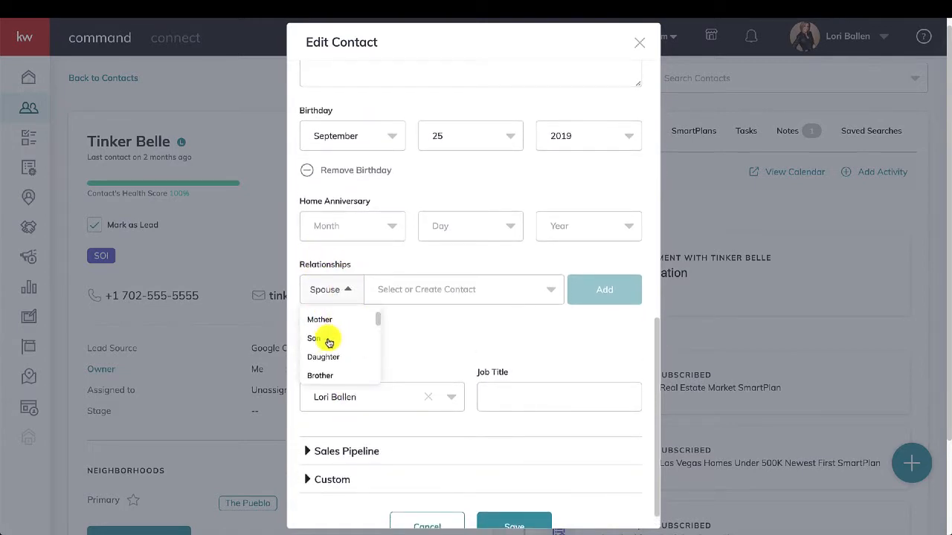
click(421, 347)
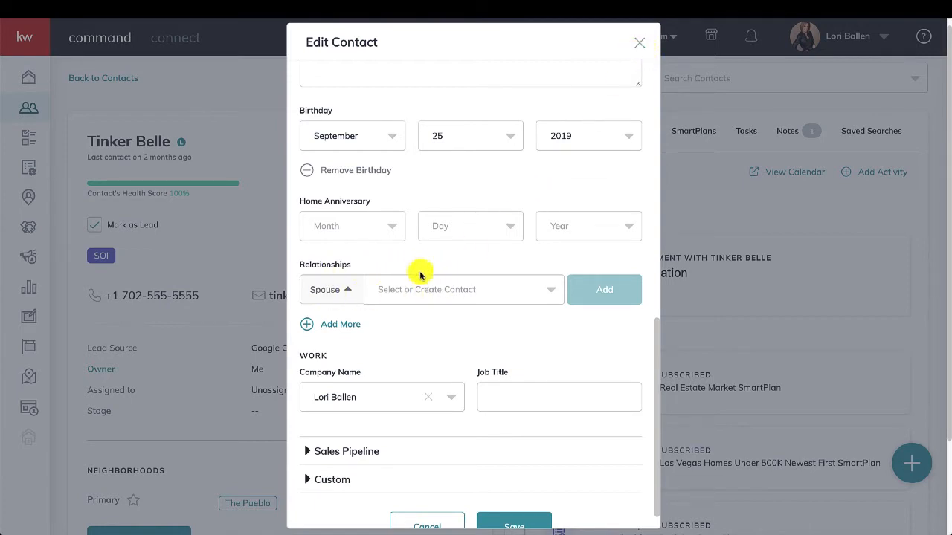
scroll(442, 269, down, 1)
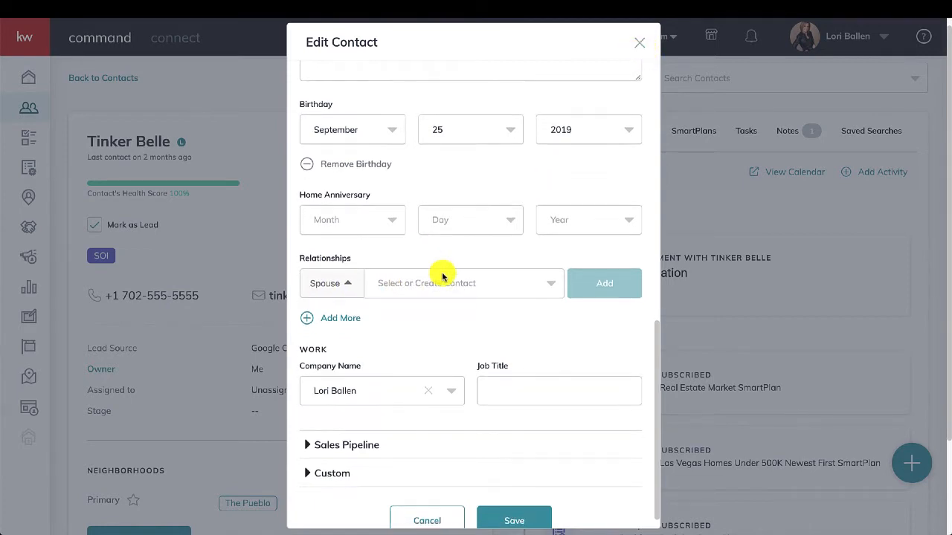
click(344, 282)
scroll(338, 336, up, 1)
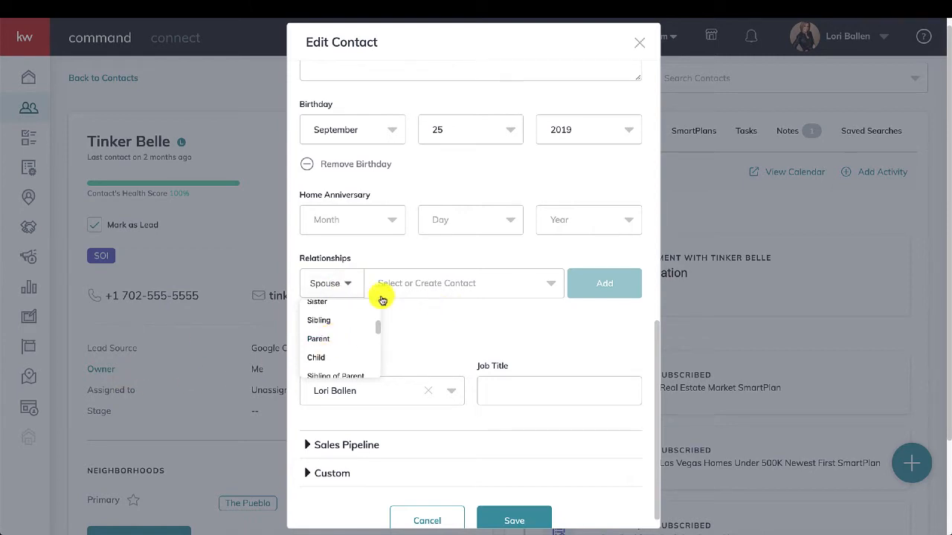
click(639, 43)
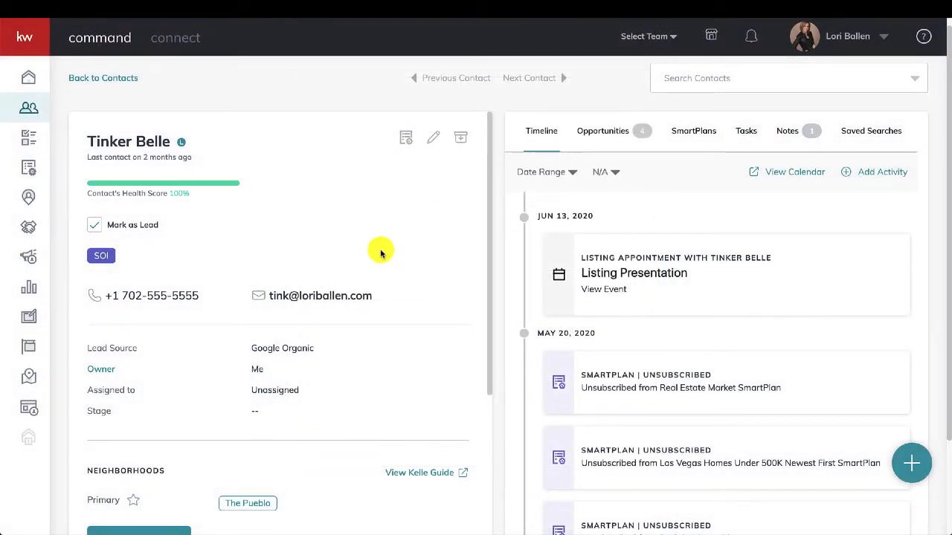
Step: Return to the team's opportunities, start a new opportunity and review the fields of its creation form
scroll(380, 254, down, 1)
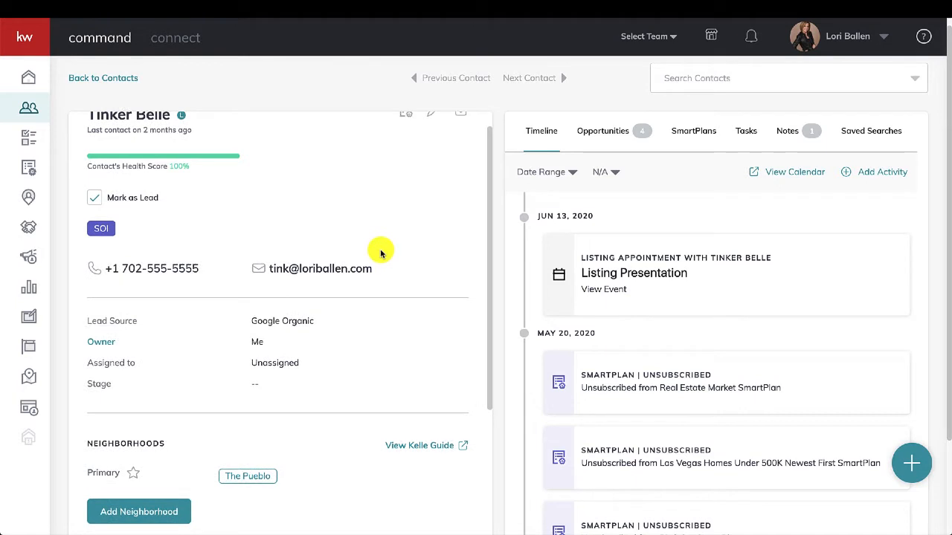
scroll(389, 195, up, 1)
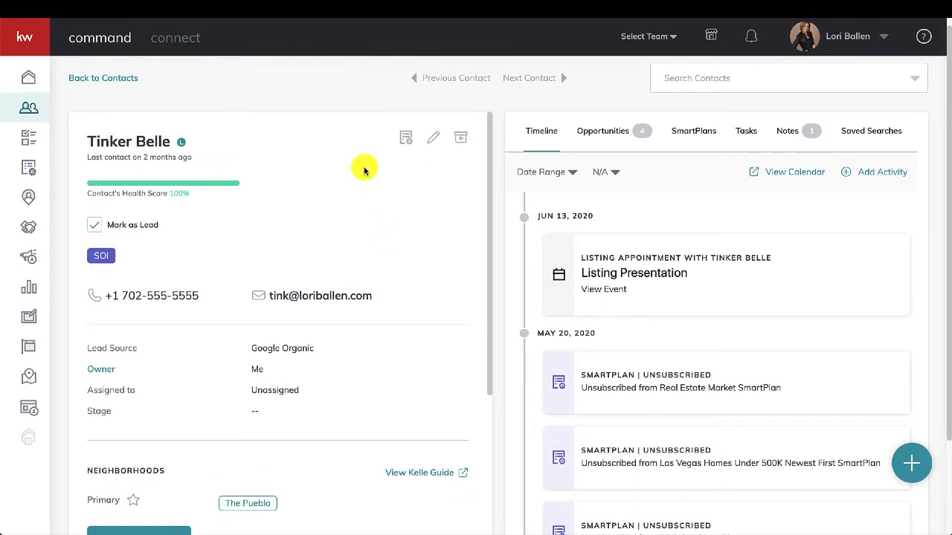
click(27, 230)
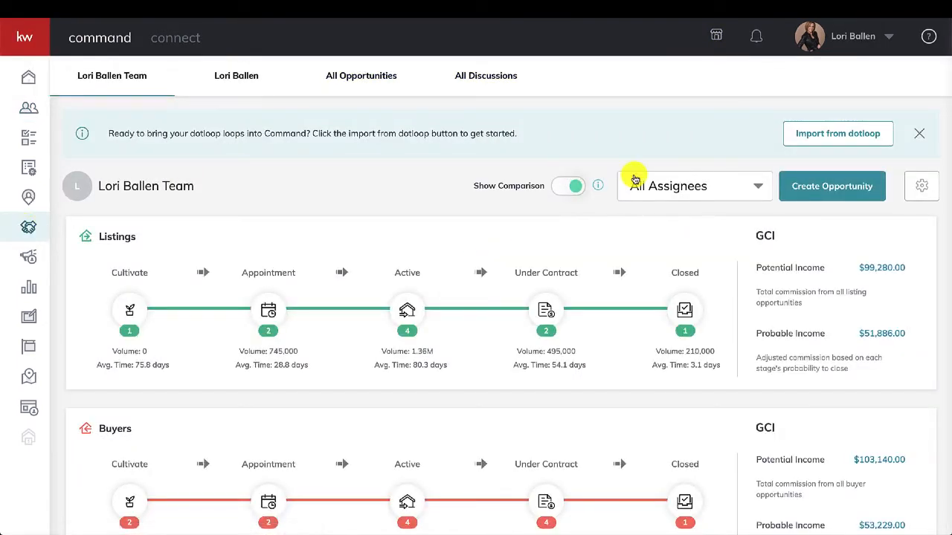
click(829, 192)
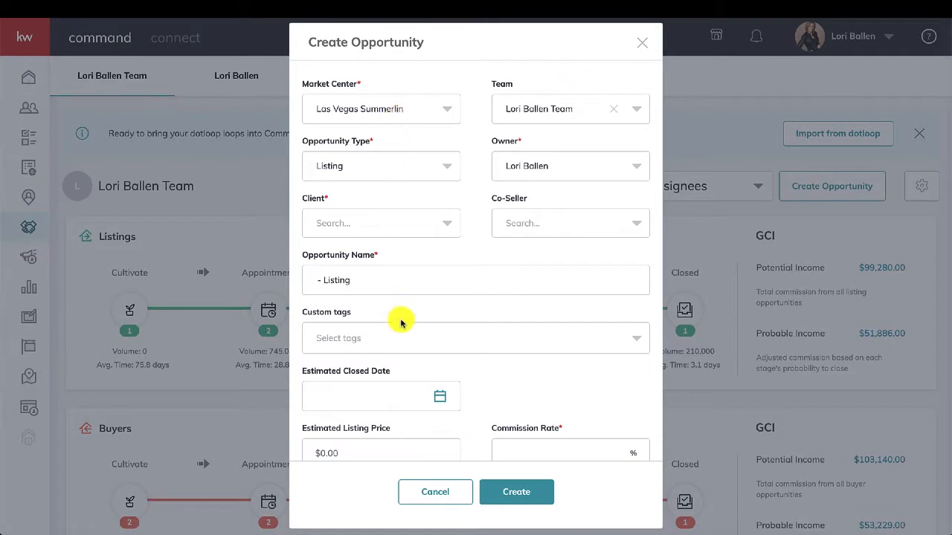
scroll(405, 325, down, 3)
scroll(410, 328, up, 3)
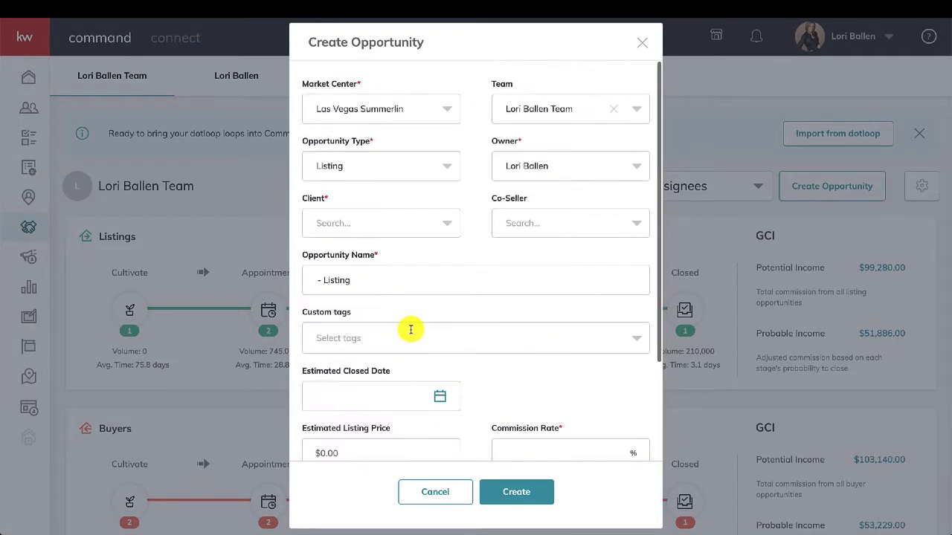
scroll(478, 329, down, 3)
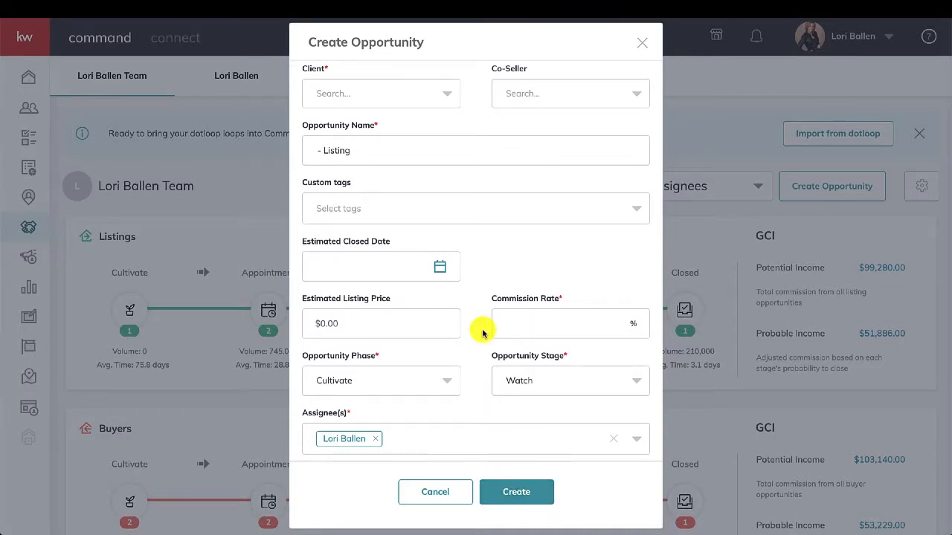
scroll(482, 332, up, 3)
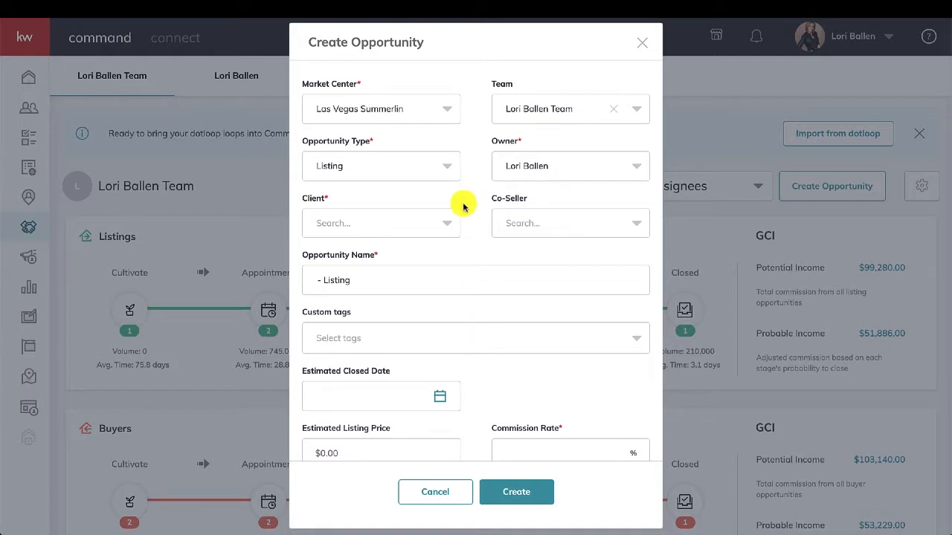
Step: Check the Market Center and Team options offered for the new opportunity
click(383, 110)
click(390, 141)
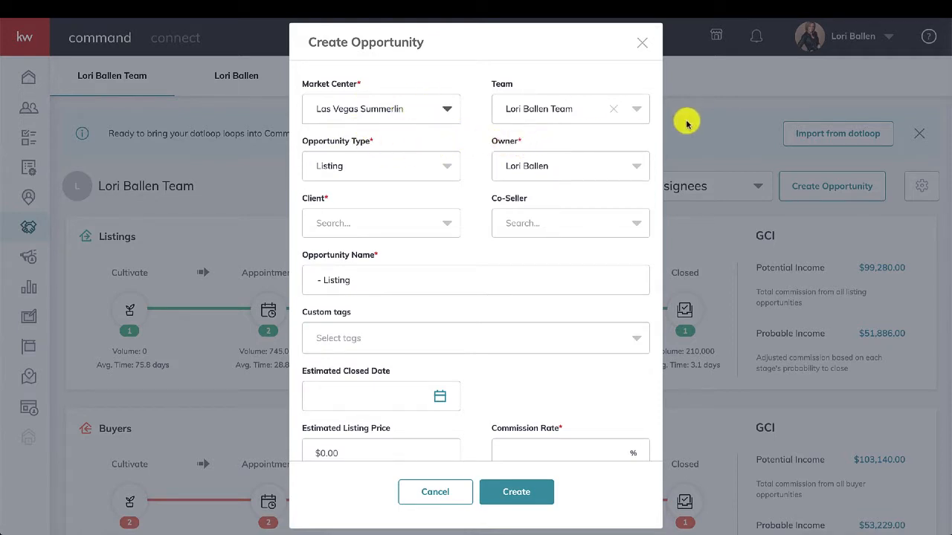
click(635, 112)
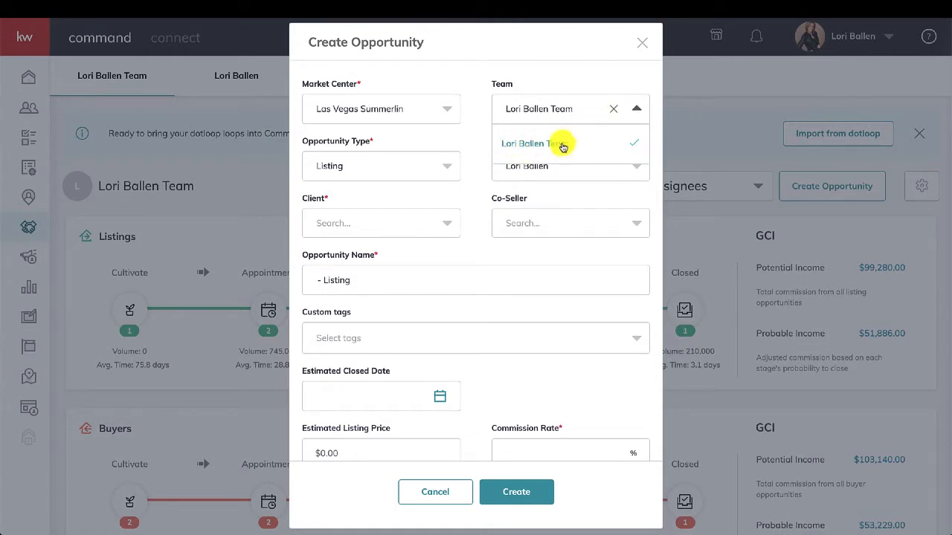
click(465, 131)
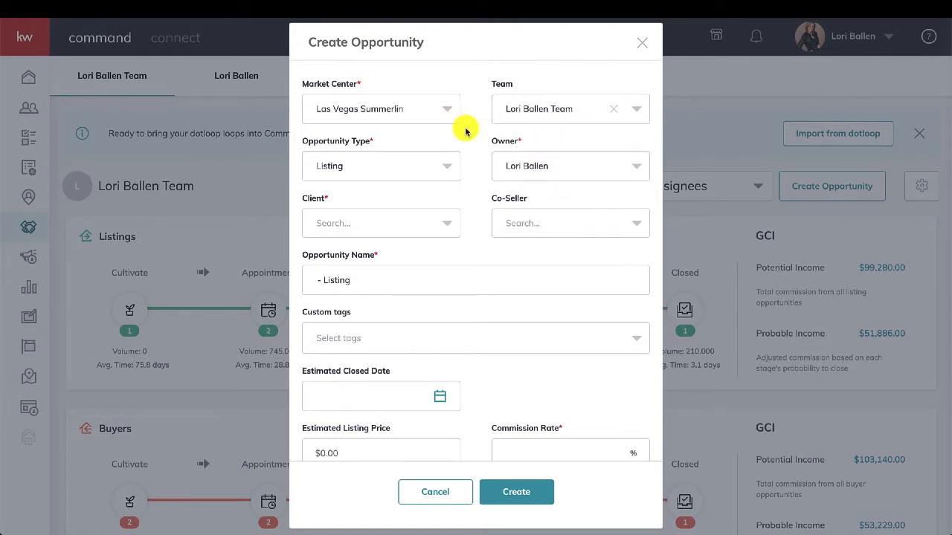
Step: Set the new opportunity's type to Buyer and keep the existing owner selected
click(362, 168)
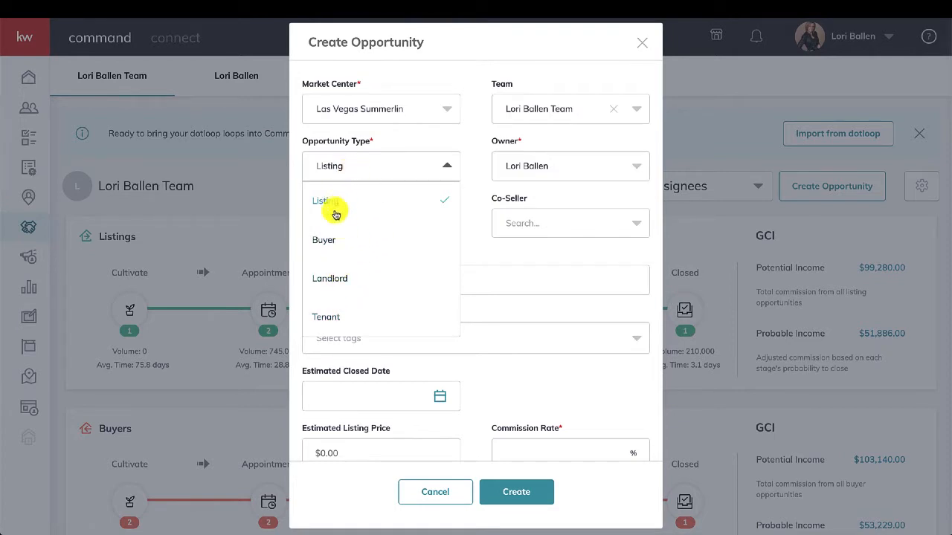
click(332, 249)
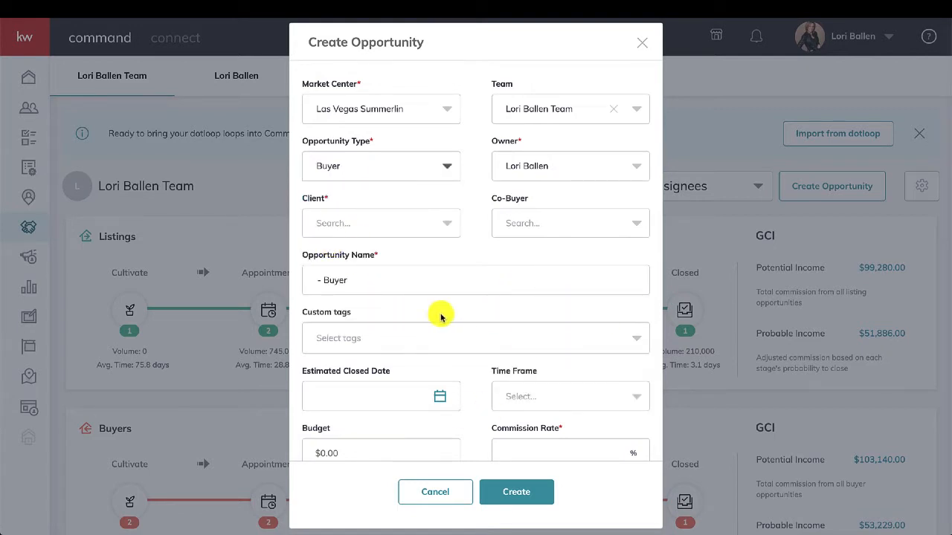
scroll(544, 308, down, 1)
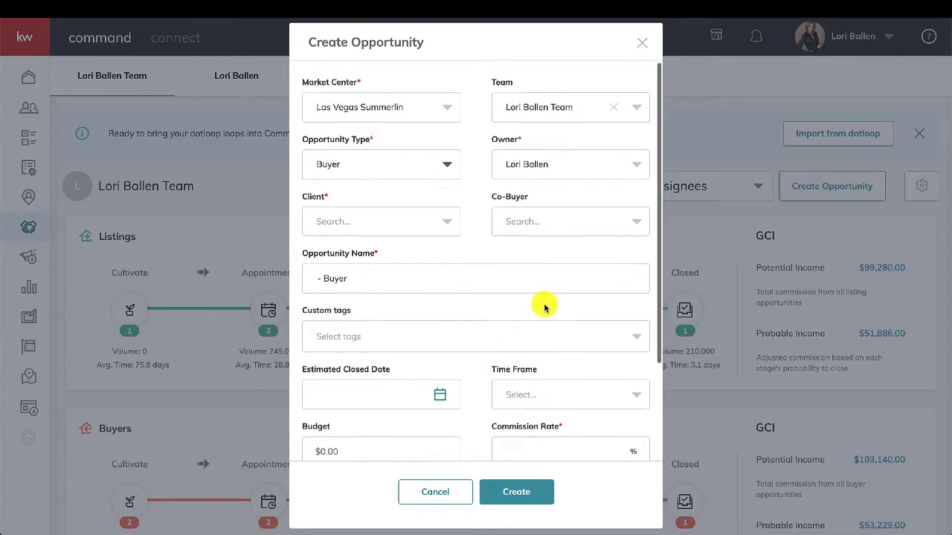
click(554, 160)
click(541, 202)
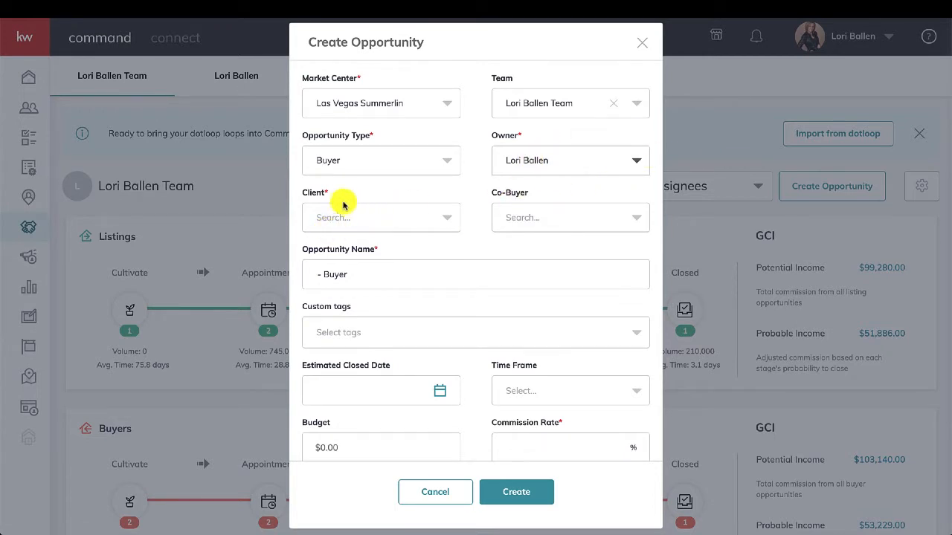
Step: Find the buyer among the contacts by first name and assign them as the opportunity's client
click(361, 216)
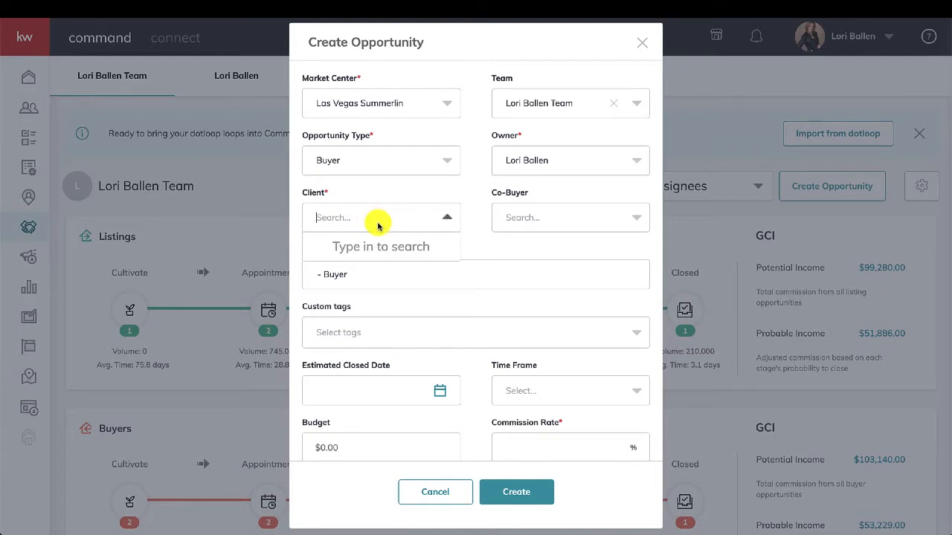
text(tink)
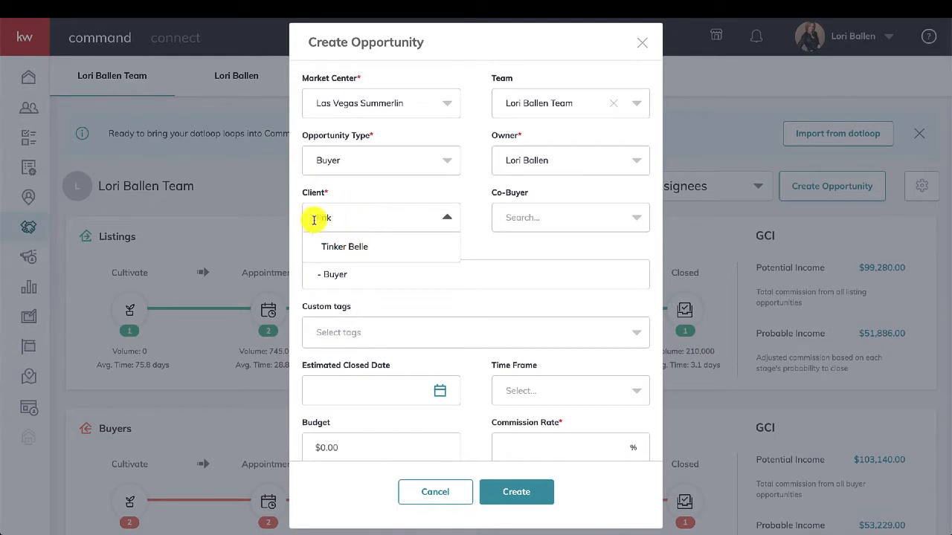
click(360, 248)
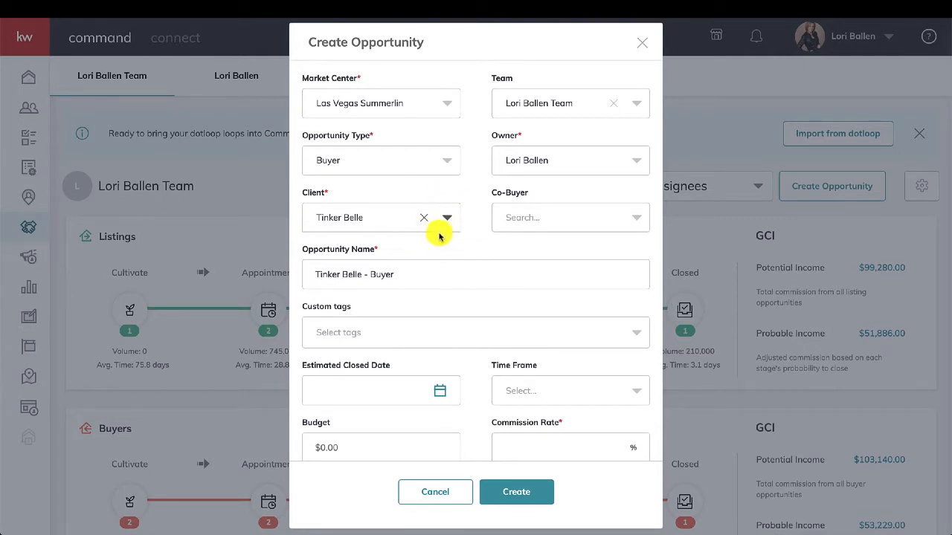
scroll(407, 239, down, 1)
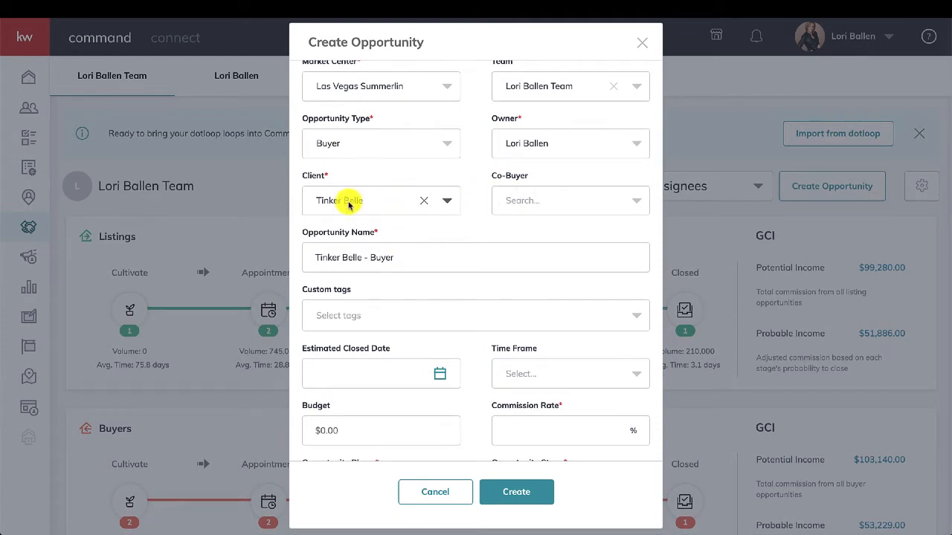
Step: Search the contacts for the co-buyer and assign the matching test contact
click(550, 202)
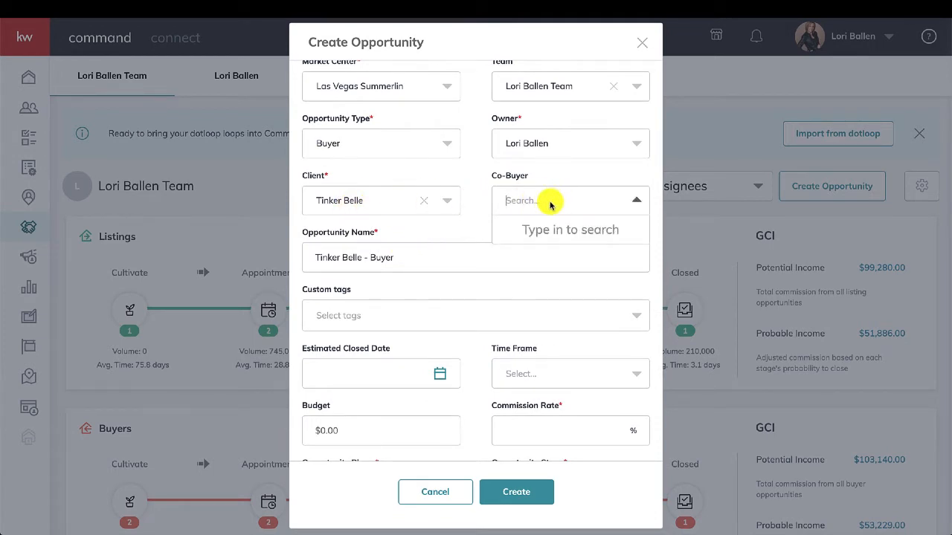
text(pe)
key(BackSpace)
key(BackSpace)
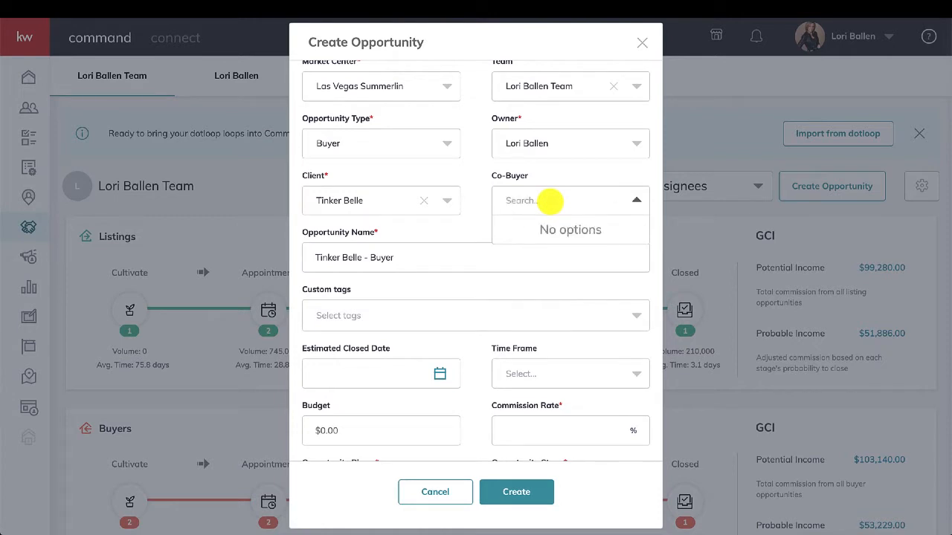
text(jeff)
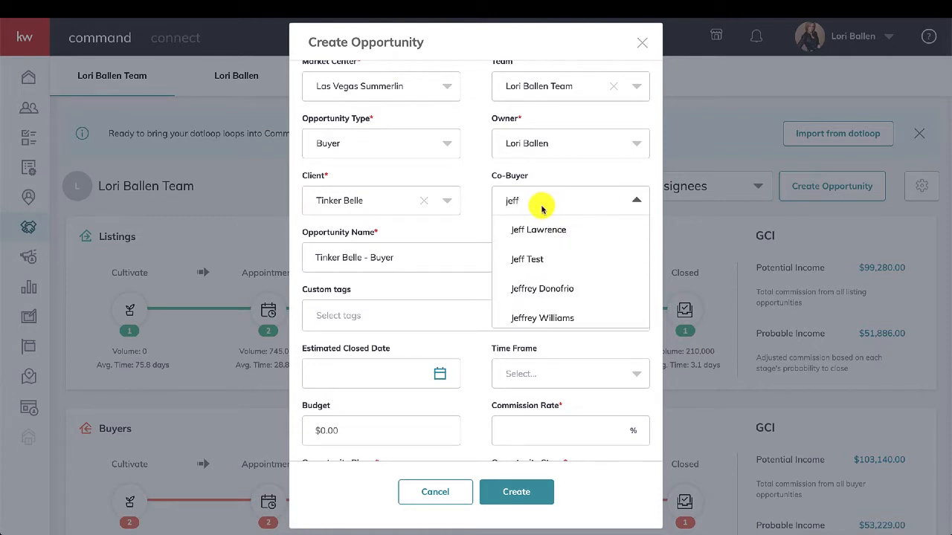
click(537, 259)
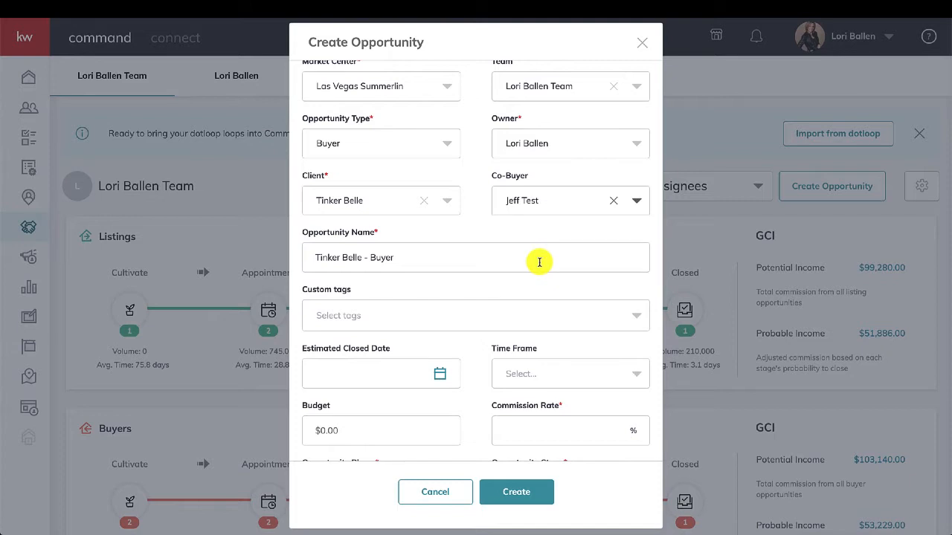
Step: Try an opportunity name made of a sample property address, a client's name and "Listing"
scroll(539, 261, down, 1)
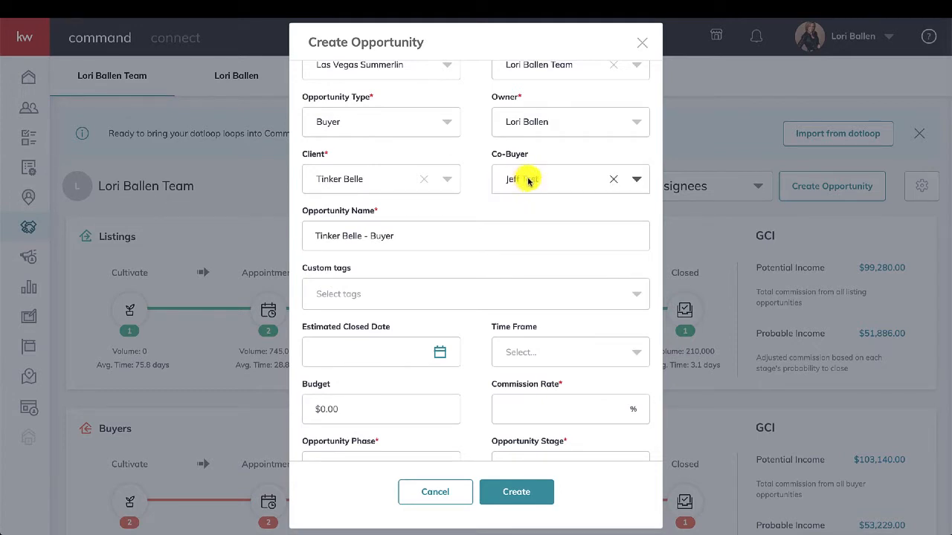
scroll(389, 238, down, 1)
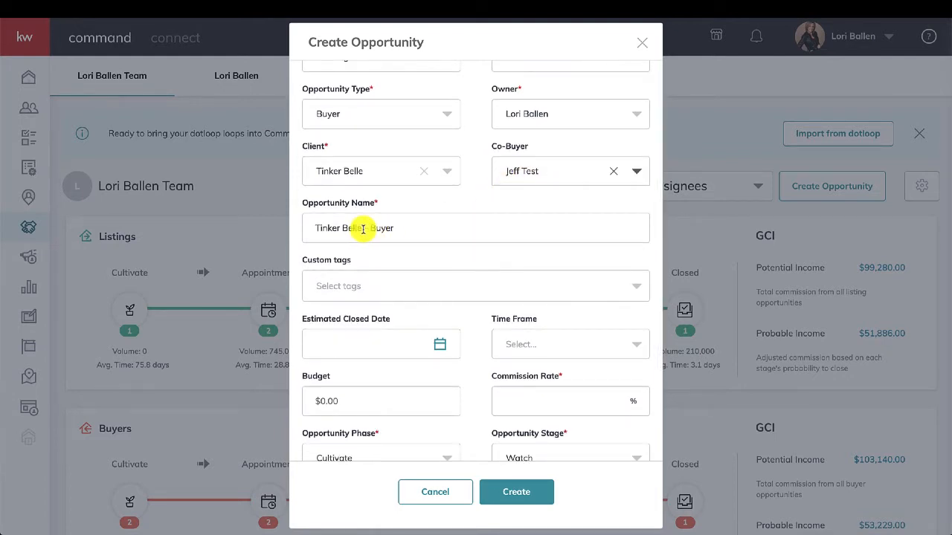
click(362, 229)
scroll(484, 233, up, 2)
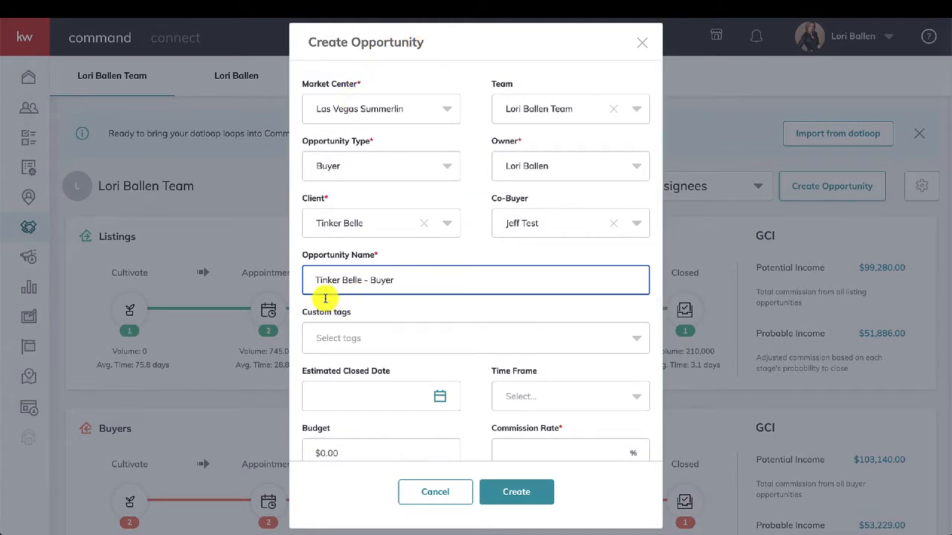
drag(362, 280, 402, 281)
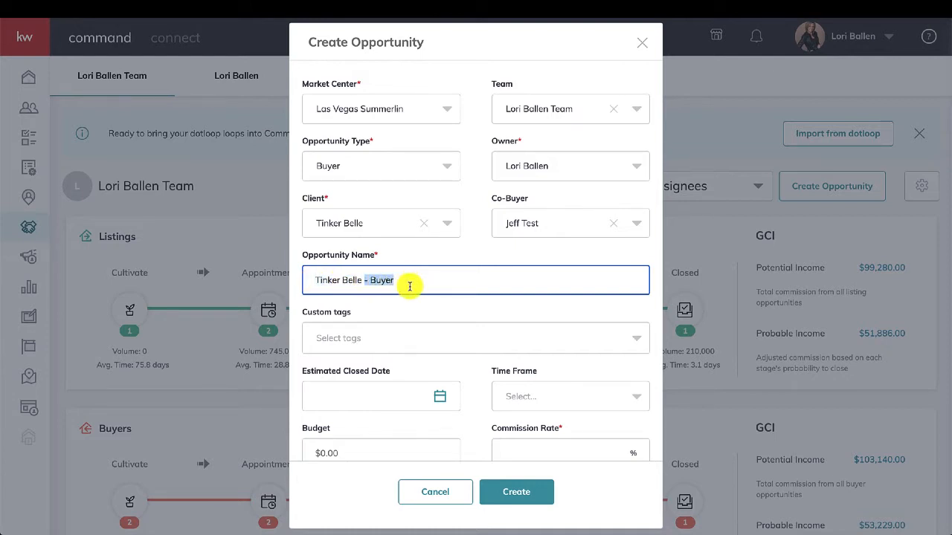
click(403, 283)
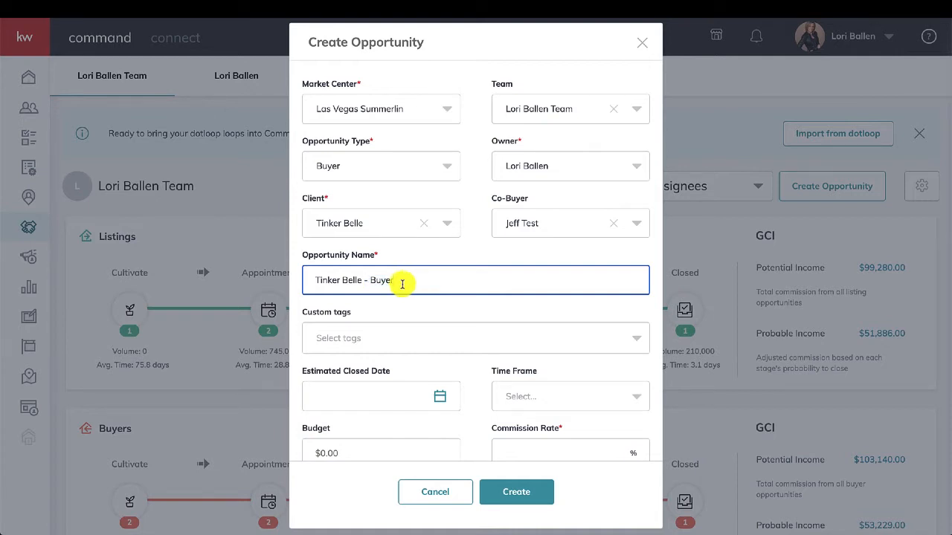
drag(402, 282, 314, 276)
key(BackSpace)
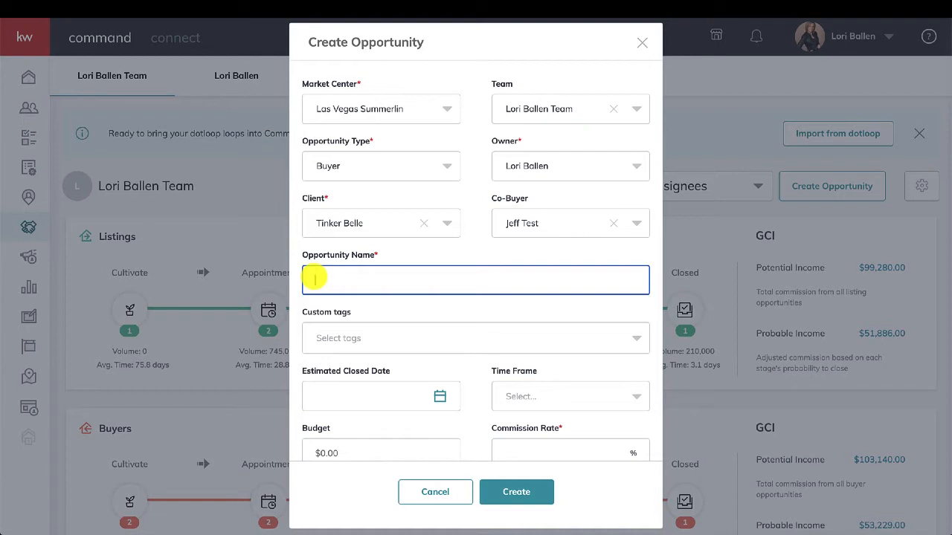
text(123 Main Street - Mike Smith)
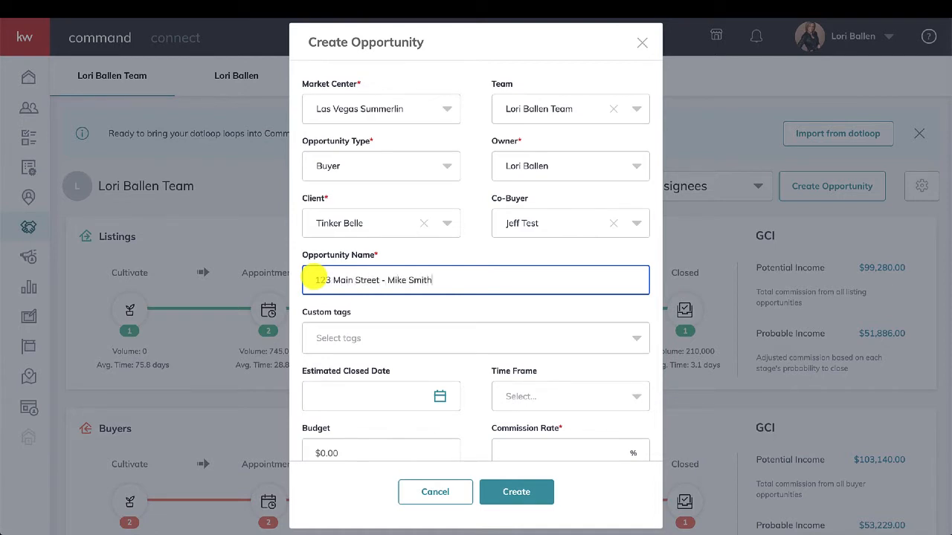
text( - Listing)
Step: Replace the whole opportunity name with the client's name followed by "- Buyer"
drag(482, 280, 296, 280)
key(BackSpace)
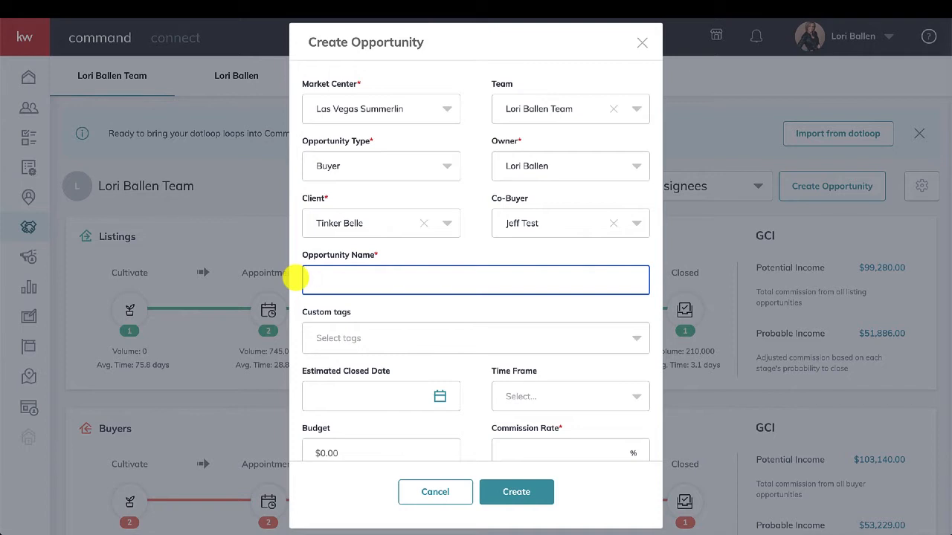
text(Tinkerbelle - Buyer)
Step: Review the available custom tags and add the Buyer tag to the opportunity
scroll(295, 279, down, 1)
scroll(295, 279, down, 1)
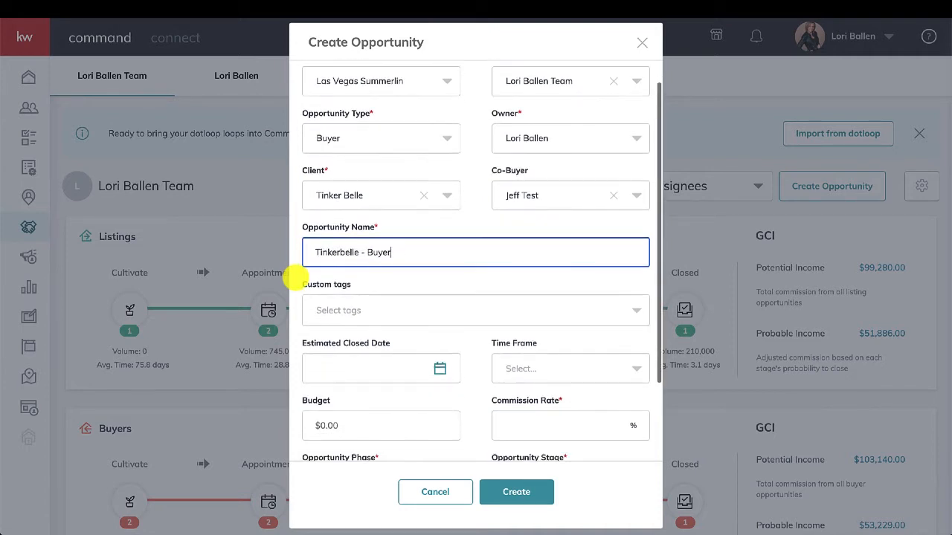
scroll(295, 279, down, 2)
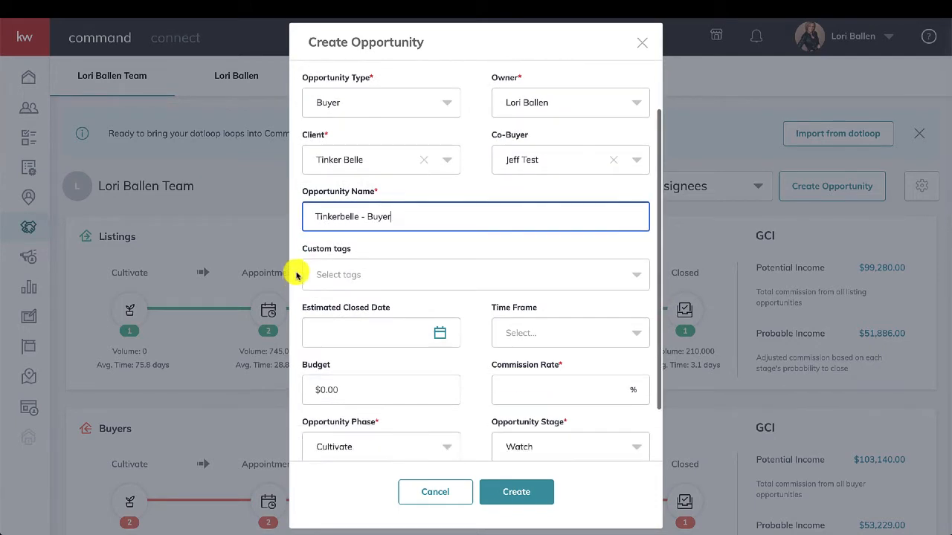
scroll(359, 272, down, 1)
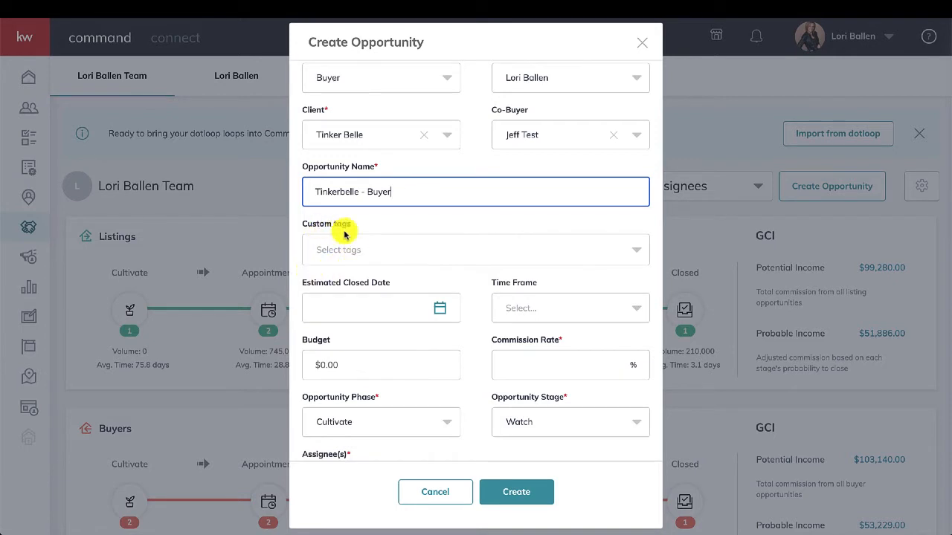
click(377, 249)
scroll(355, 325, down, 1)
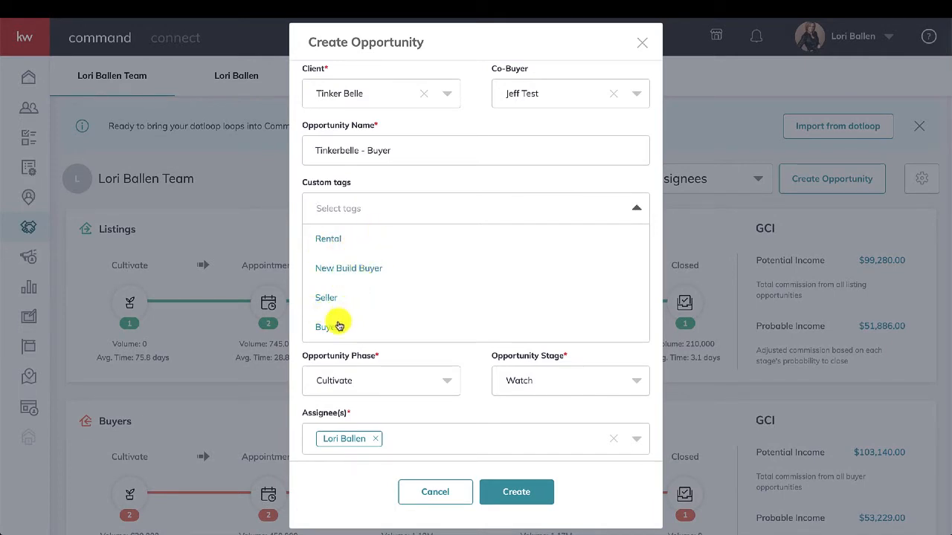
click(364, 193)
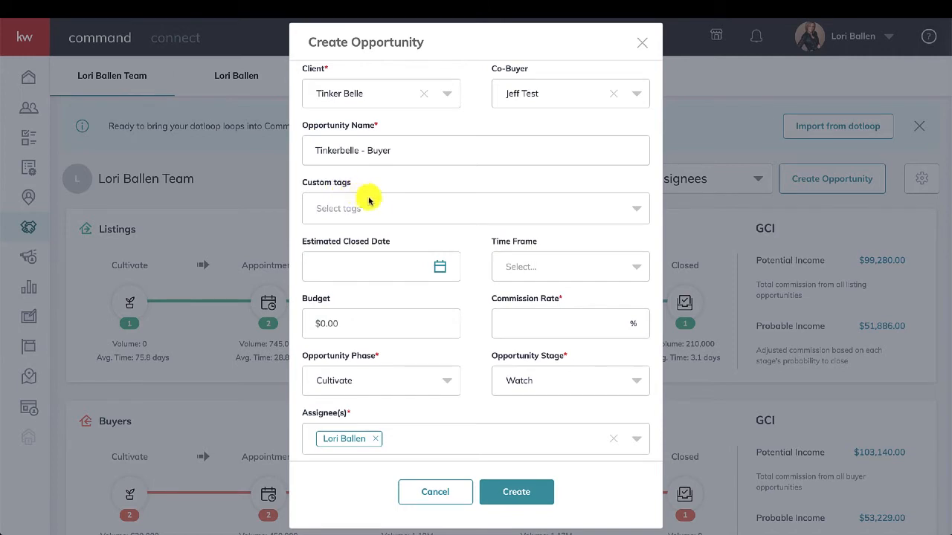
click(368, 205)
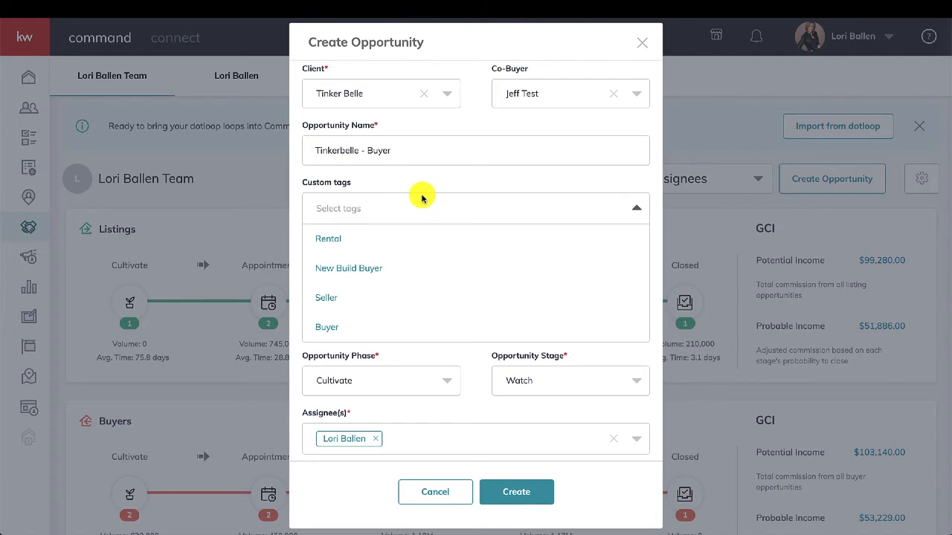
scroll(422, 198, down, 1)
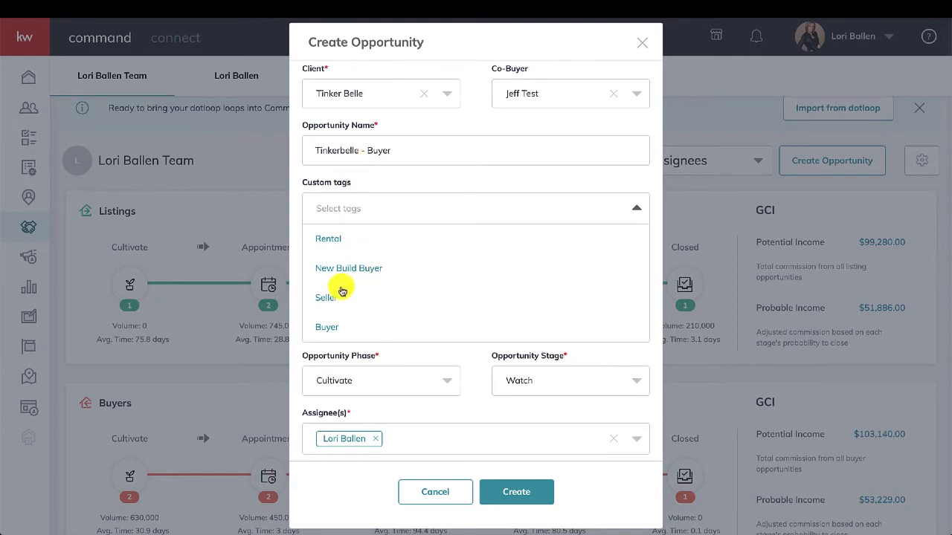
click(333, 328)
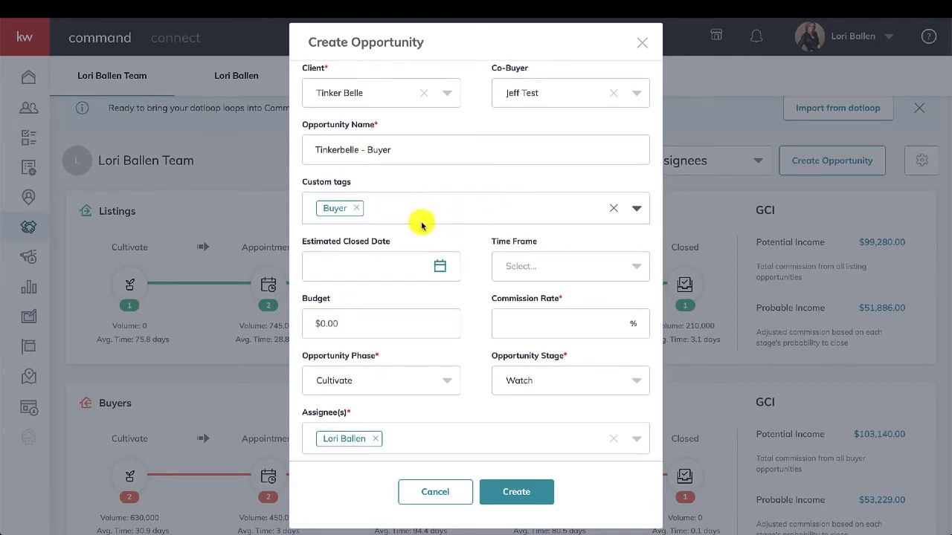
Step: Set the opportunity's estimated closed date to 9/30/2020
click(339, 272)
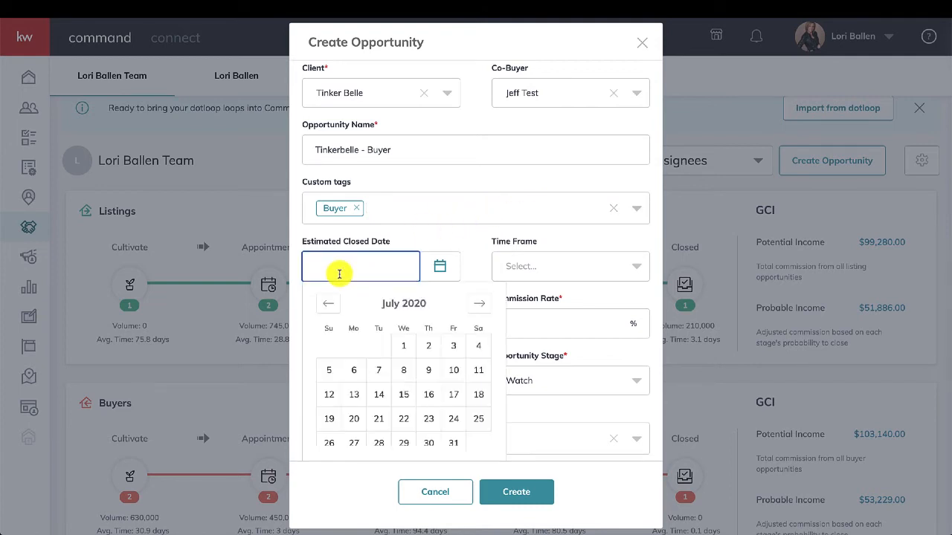
scroll(396, 324, down, 2)
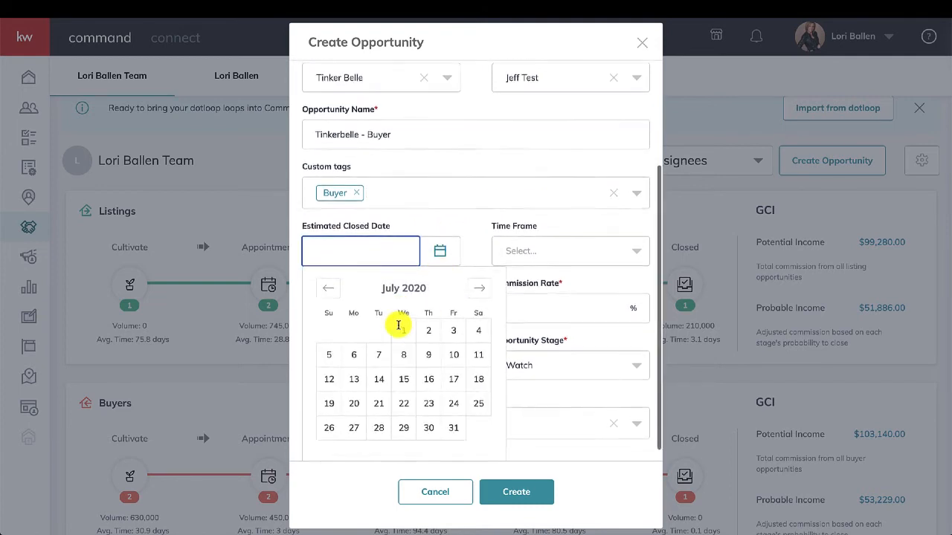
scroll(399, 328, down, 1)
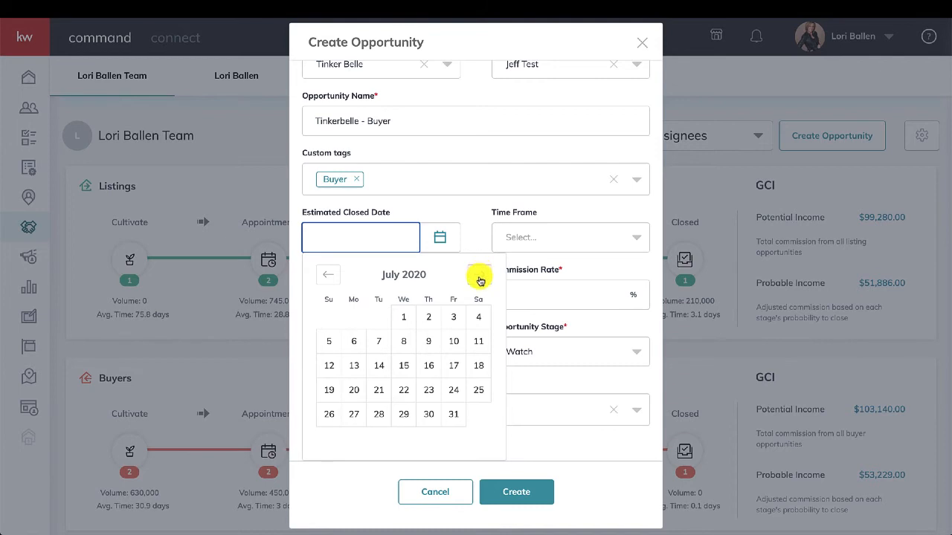
click(480, 279)
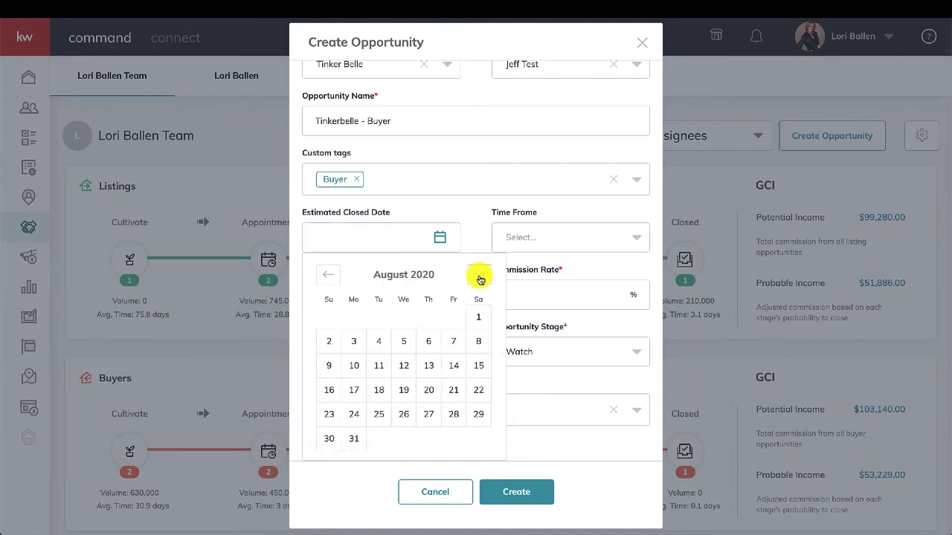
click(479, 277)
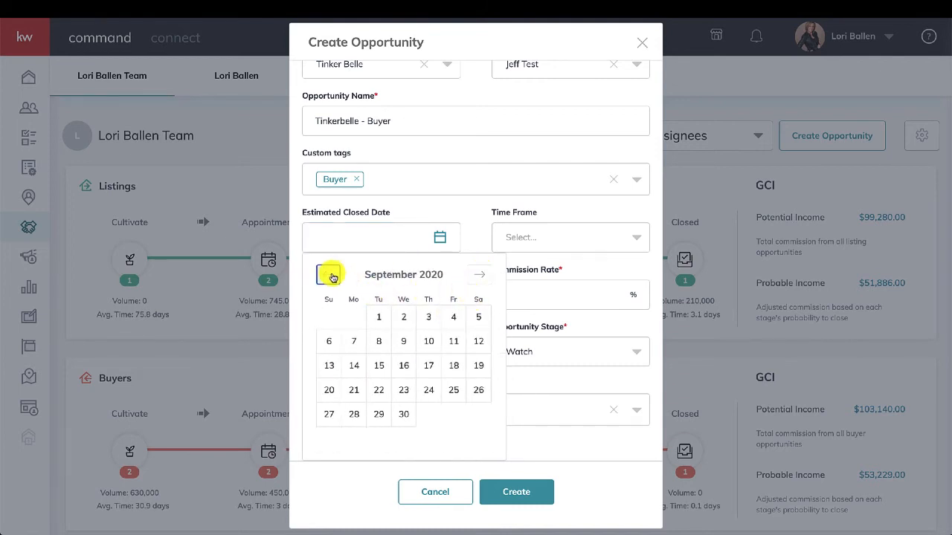
click(328, 274)
click(329, 274)
click(470, 277)
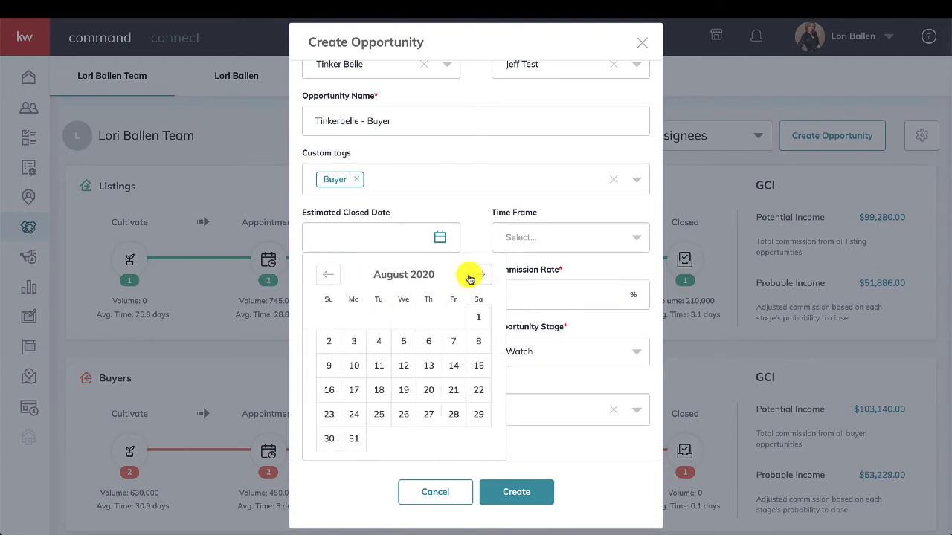
click(471, 274)
click(408, 417)
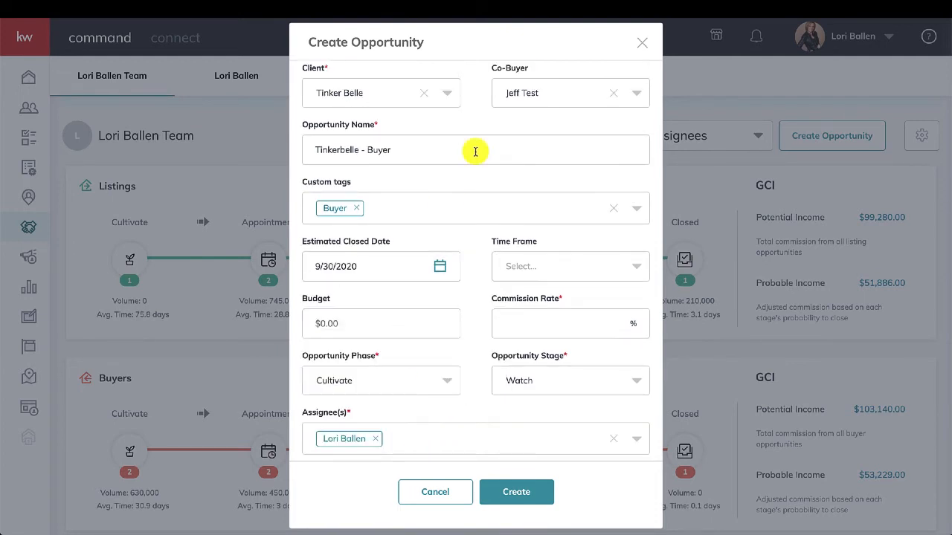
Step: Set the opportunity's time frame to 1 month
scroll(463, 151, down, 1)
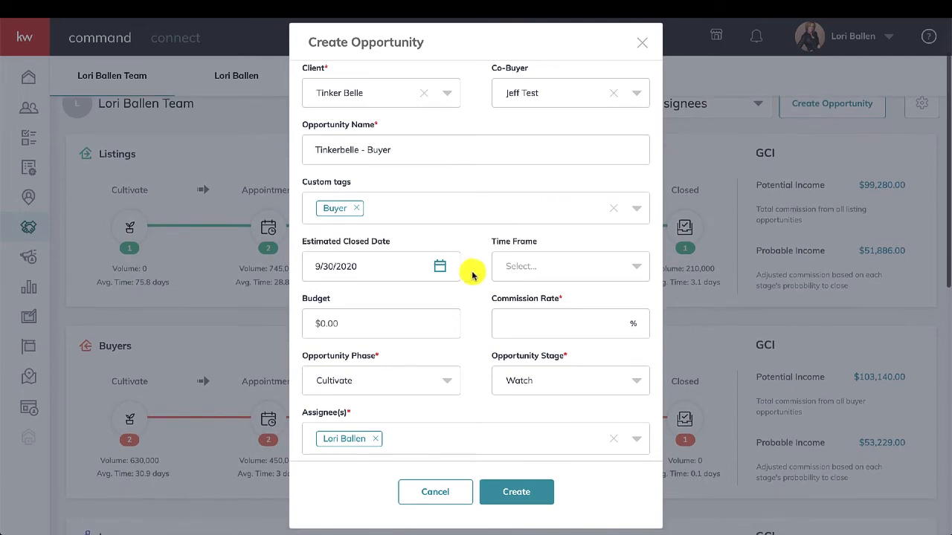
click(548, 269)
scroll(550, 311, down, 1)
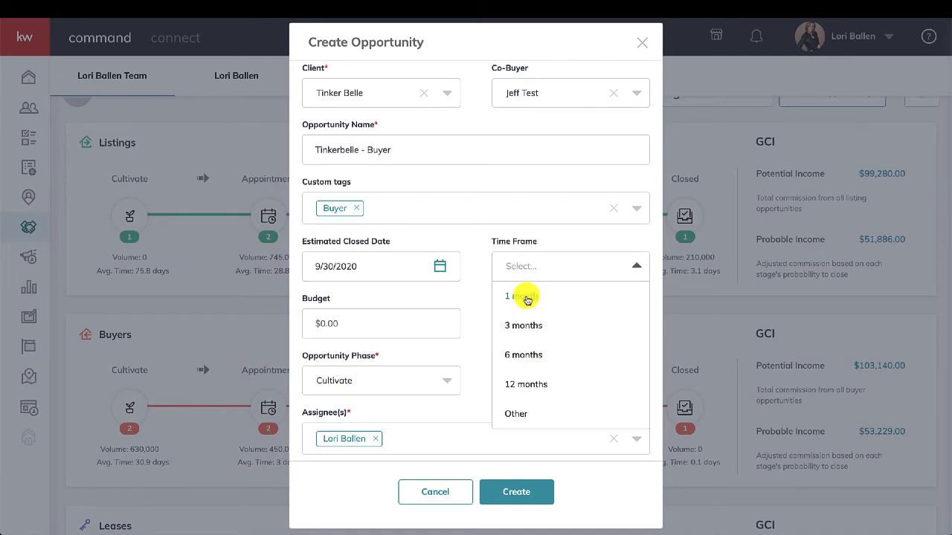
click(525, 297)
scroll(521, 283, down, 1)
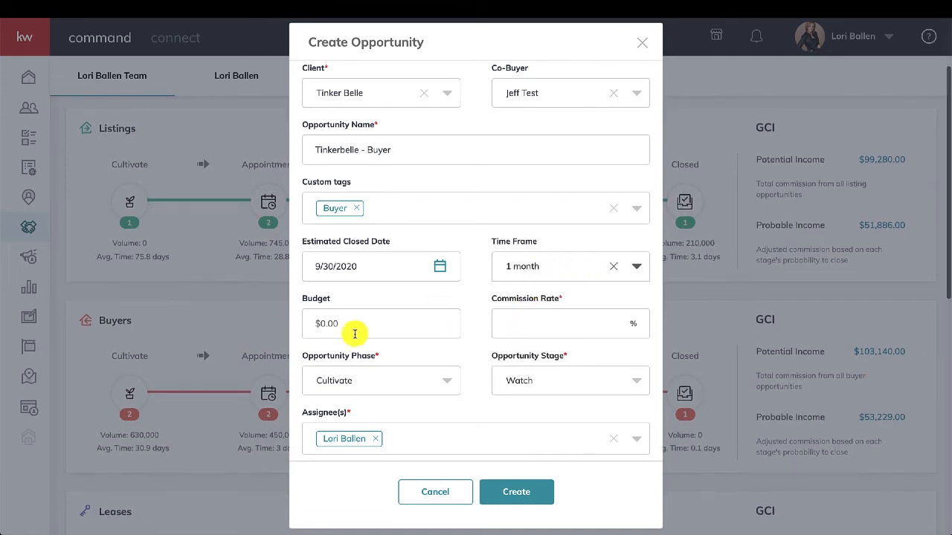
Step: Enter a budget of $350,000 and a commission rate of 3% for the opportunity
click(351, 328)
text(350)
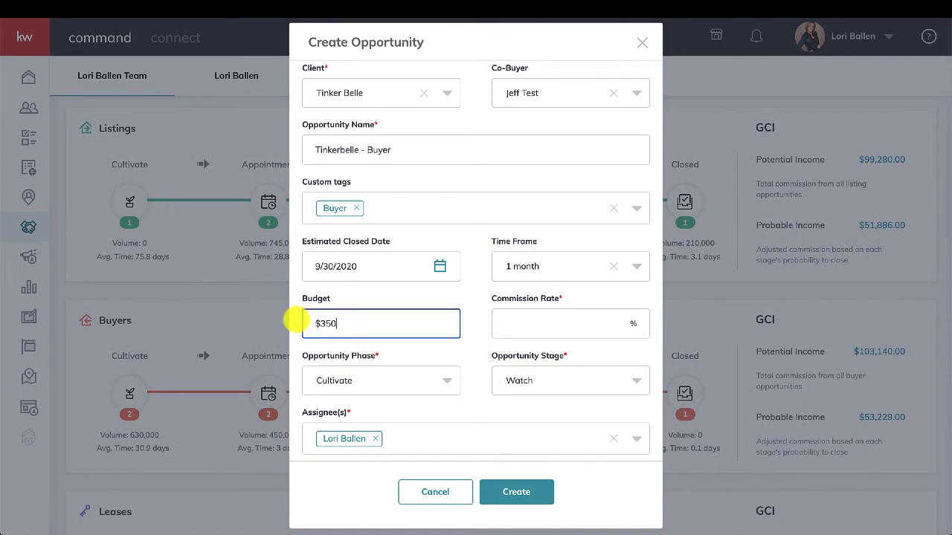
text(,000)
click(521, 324)
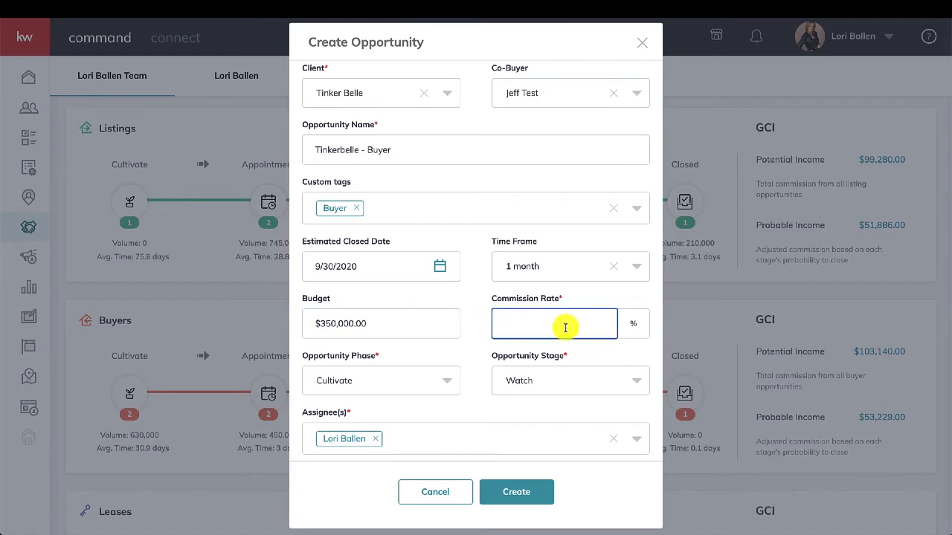
text(3)
scroll(565, 325, down, 1)
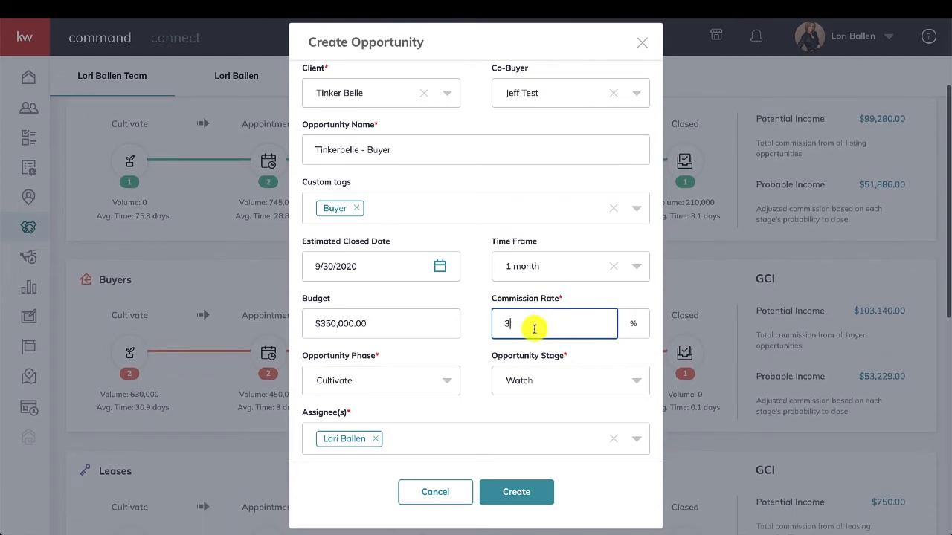
click(373, 330)
click(553, 329)
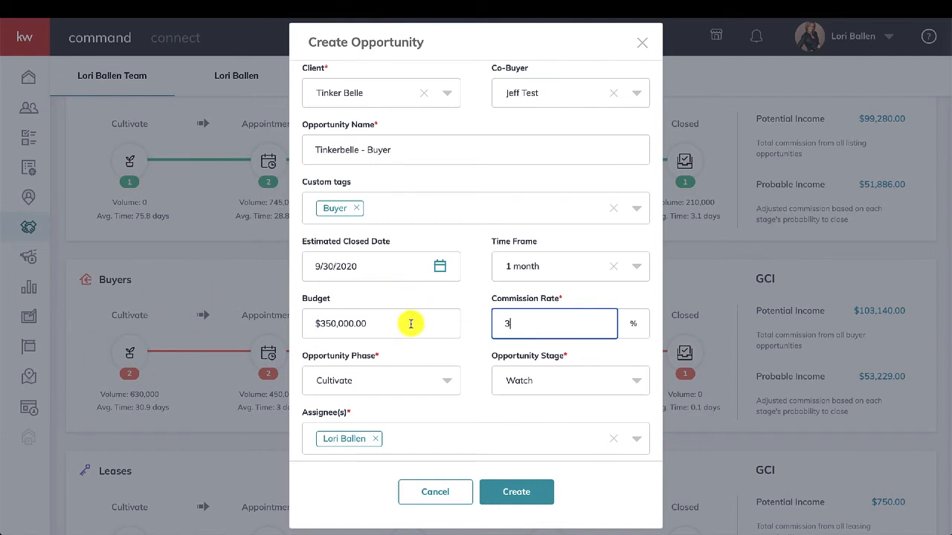
click(388, 326)
drag(388, 330, 313, 318)
drag(535, 321, 493, 314)
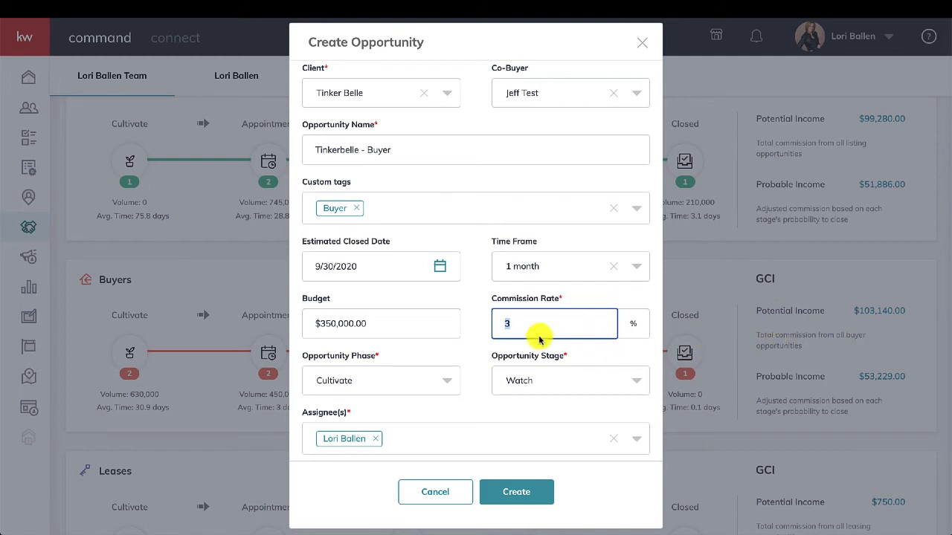
scroll(452, 369, down, 1)
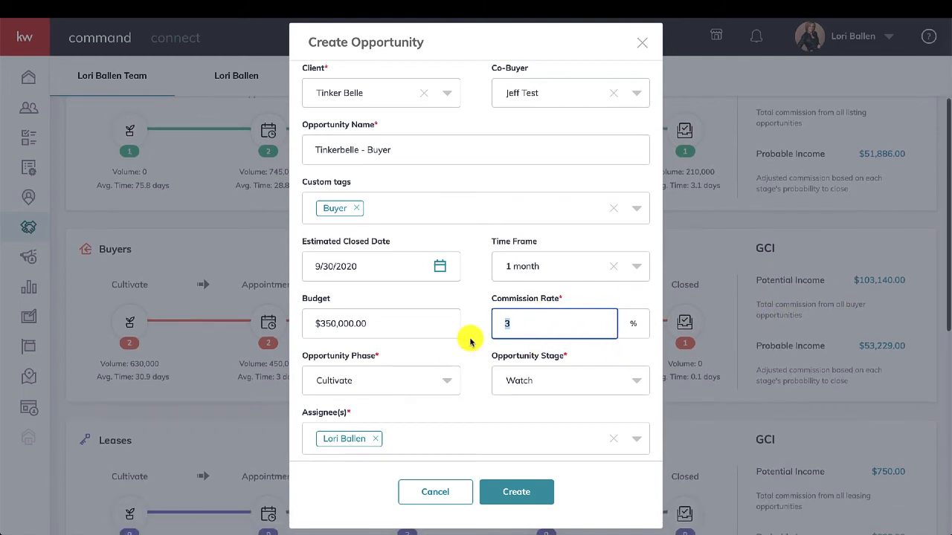
click(470, 340)
Step: Open the opportunity phase choices and select Cultivate
click(378, 382)
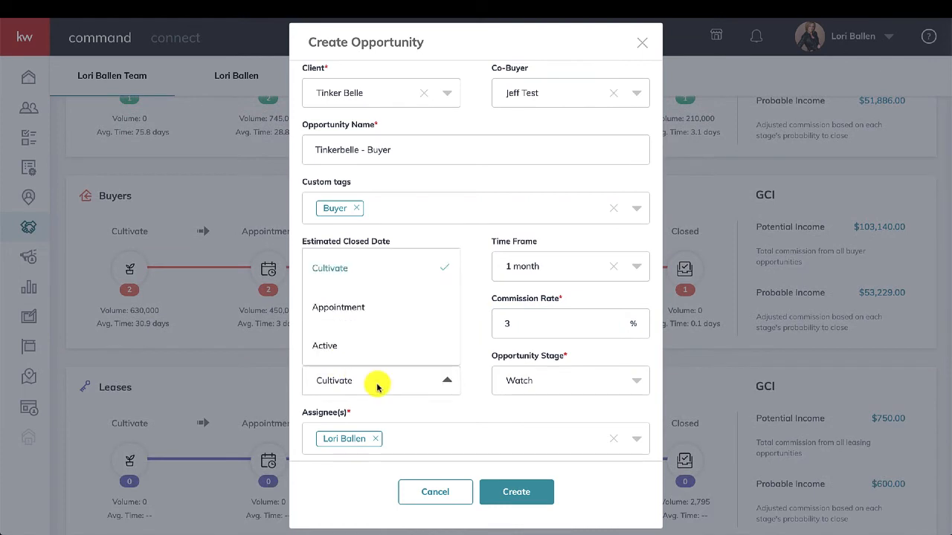
scroll(373, 303, down, 1)
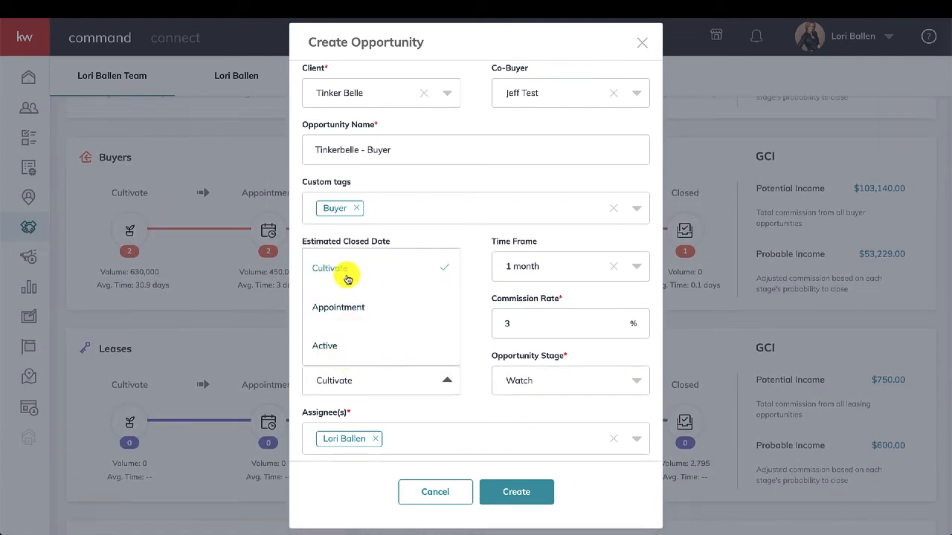
click(346, 272)
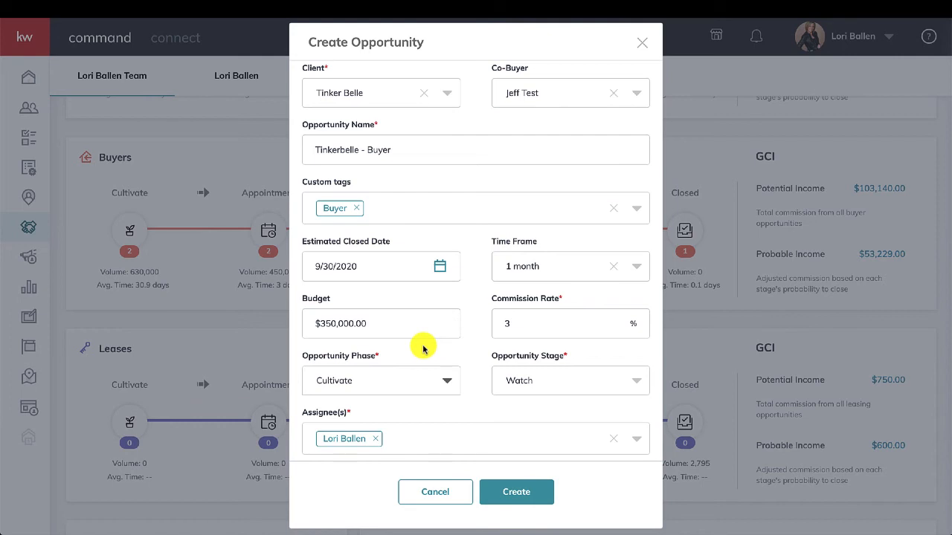
Step: Change the opportunity phase to Appointment
click(397, 384)
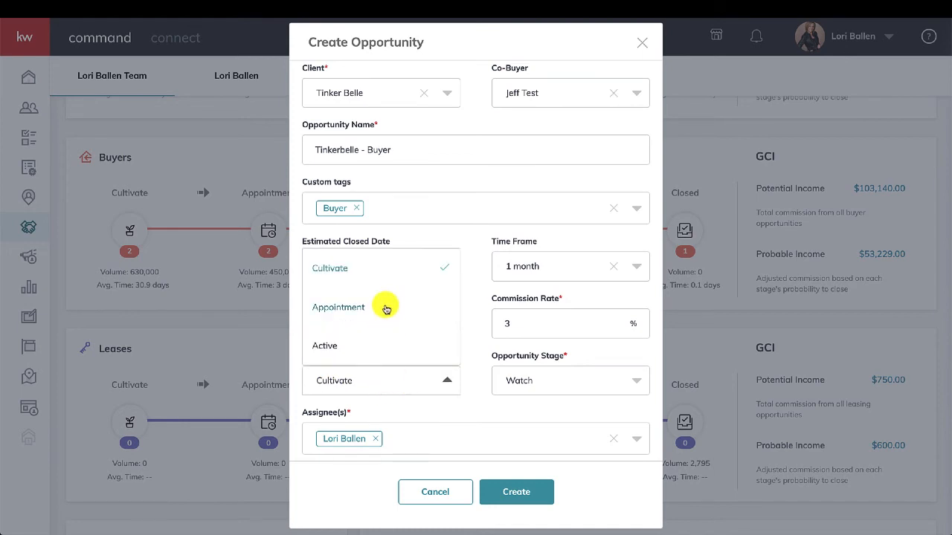
scroll(374, 314, down, 1)
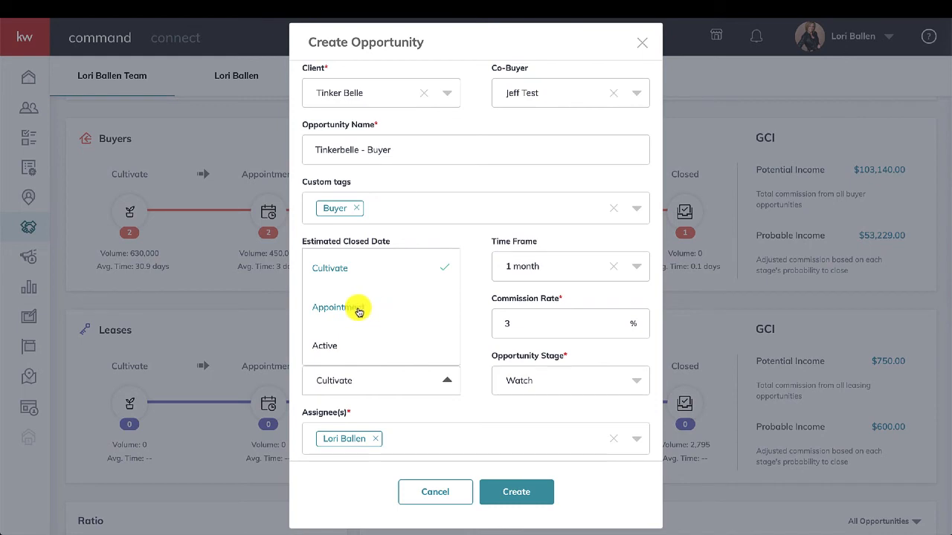
click(369, 311)
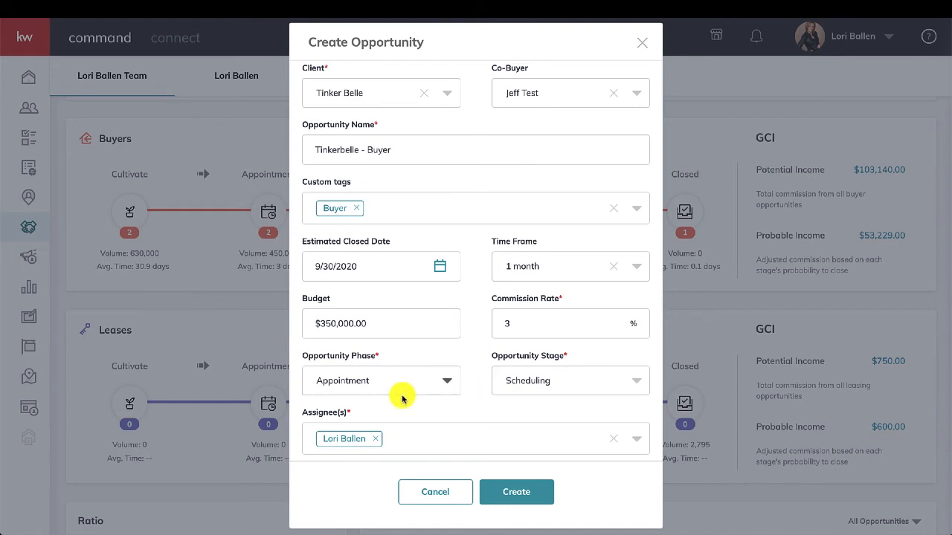
Step: Change the opportunity phase to Active
click(382, 386)
click(346, 347)
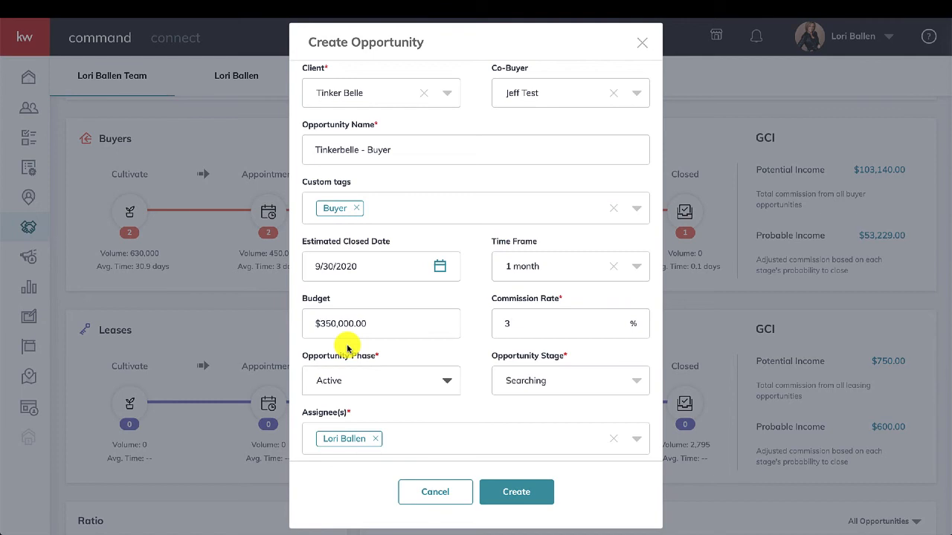
scroll(346, 348, down, 1)
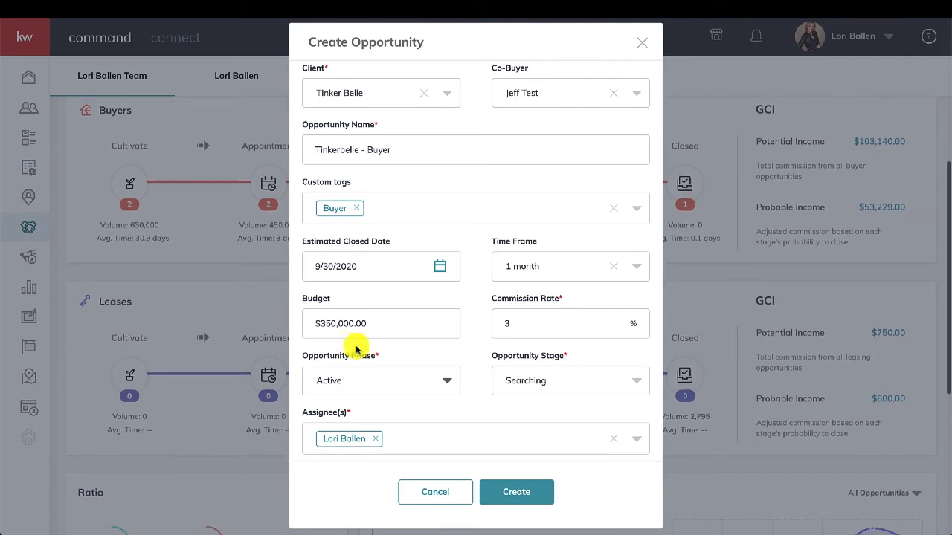
Step: Review the available opportunity phases and switch the phase back to Appointment
click(371, 385)
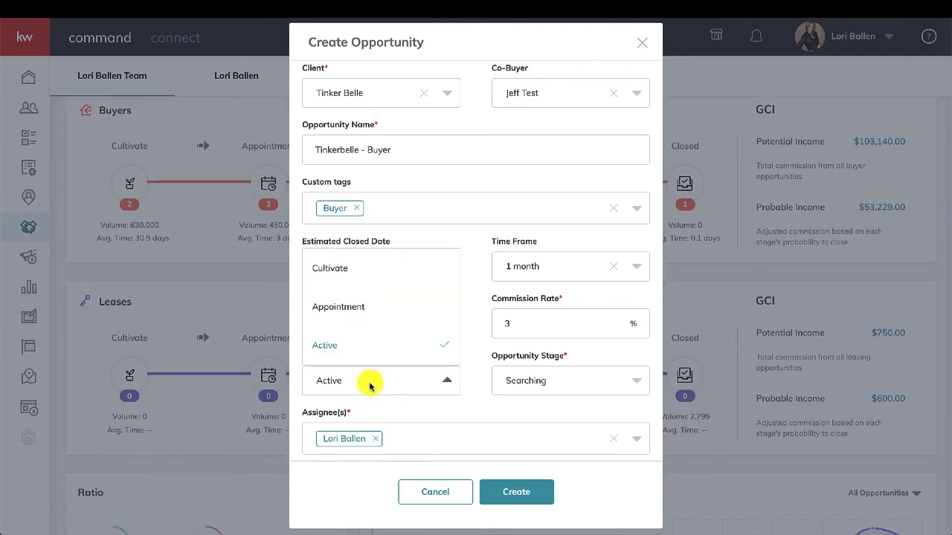
scroll(367, 337, down, 2)
scroll(462, 322, down, 1)
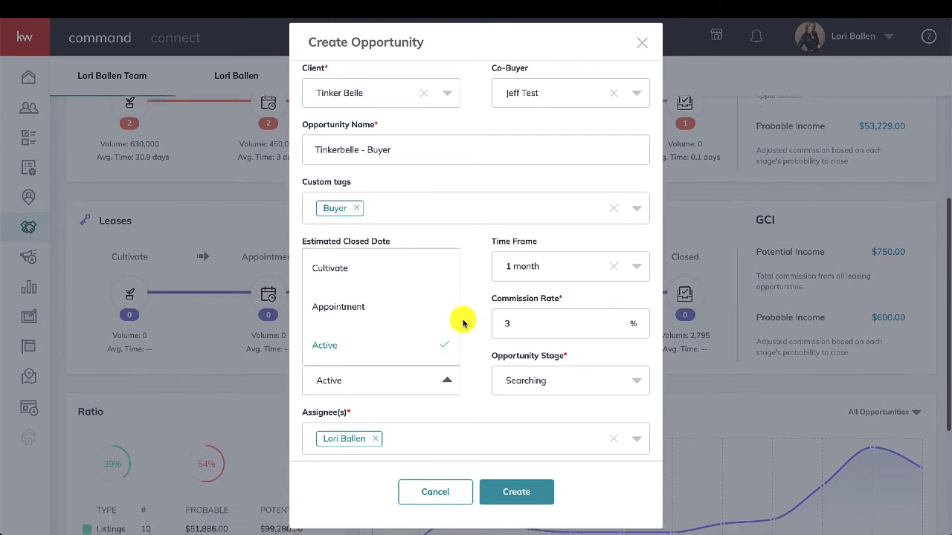
scroll(366, 305, up, 3)
scroll(367, 305, down, 3)
scroll(367, 404, down, 2)
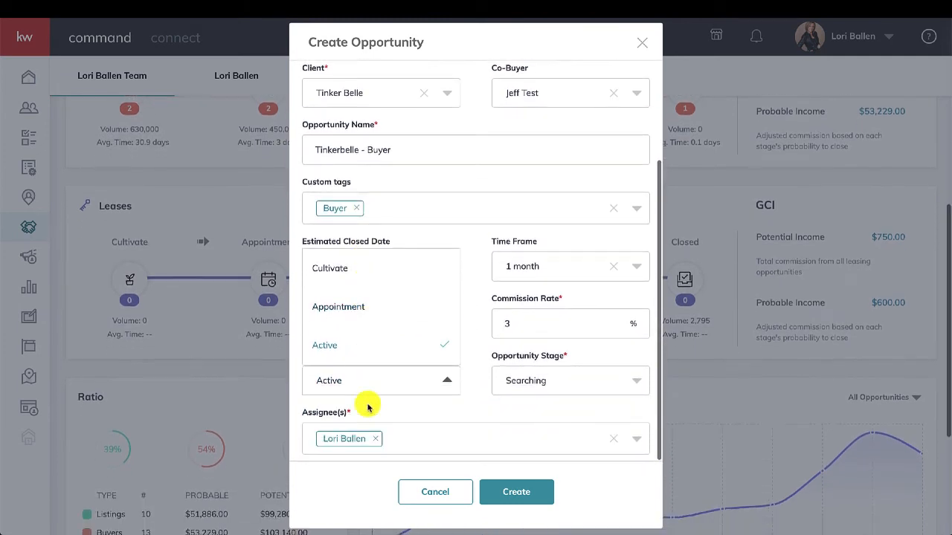
click(431, 415)
scroll(383, 342, down, 2)
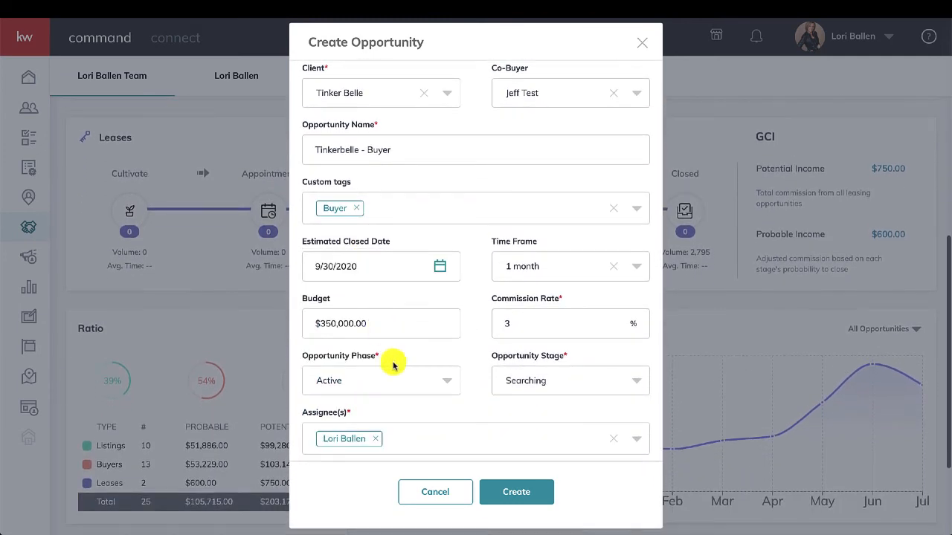
click(432, 383)
scroll(389, 321, down, 2)
scroll(389, 321, up, 4)
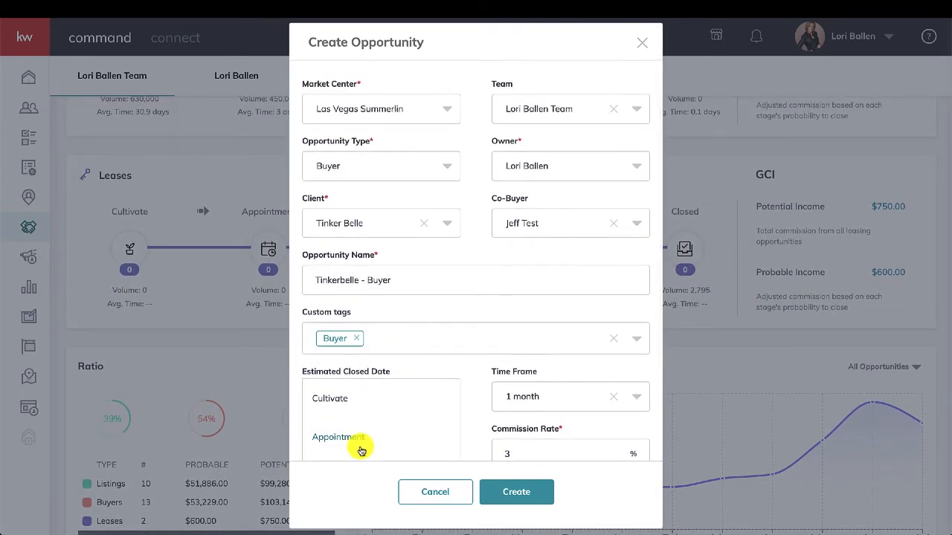
scroll(359, 446, down, 3)
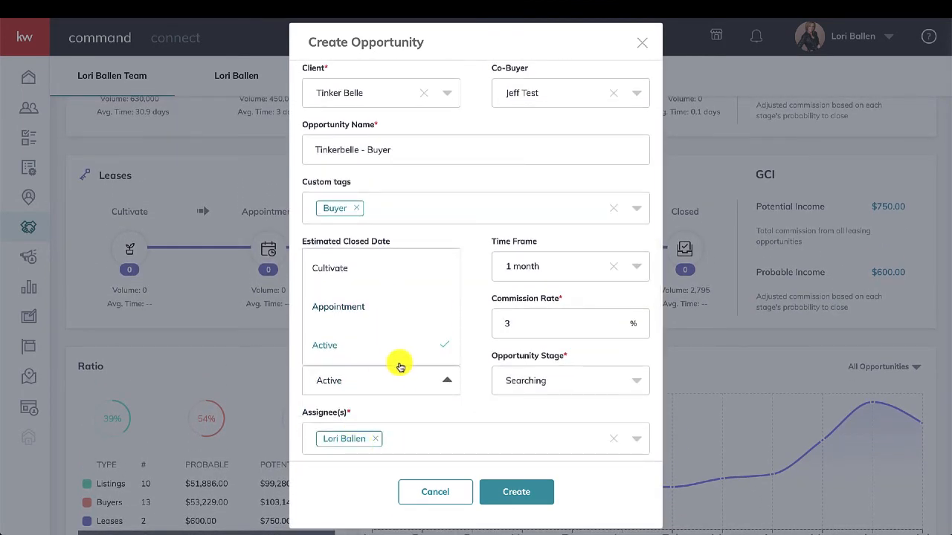
click(367, 308)
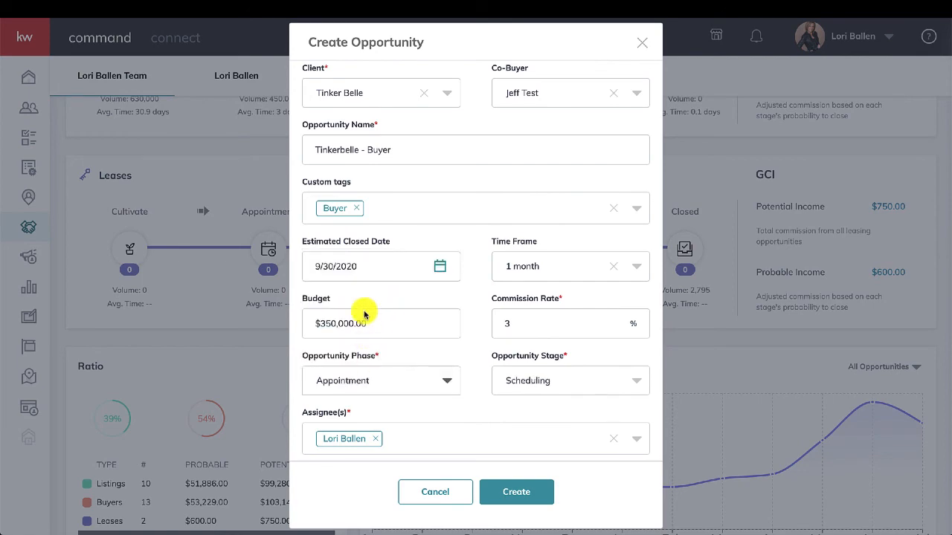
Step: Look through the opportunity phase choices again without choosing a different one
click(378, 383)
scroll(378, 385, down, 1)
scroll(373, 331, down, 3)
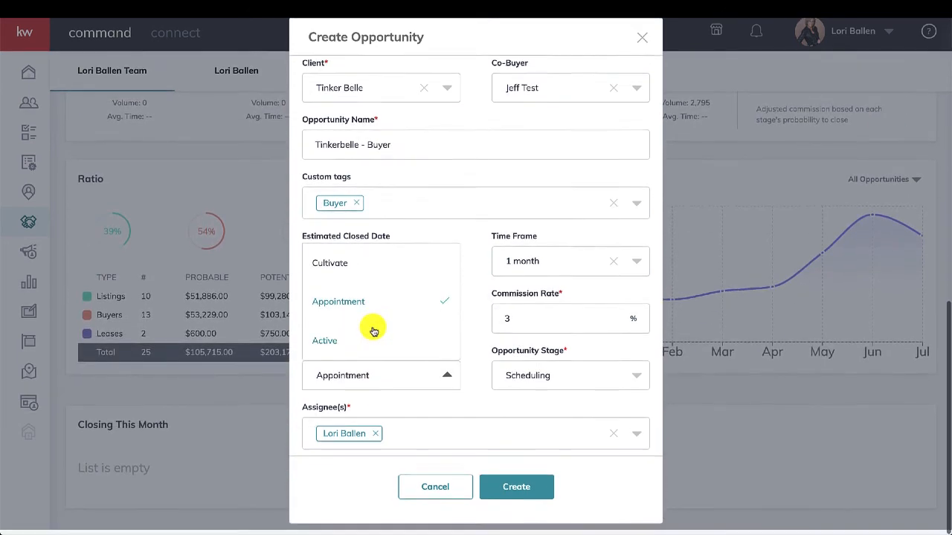
scroll(373, 331, up, 3)
scroll(374, 331, down, 3)
click(442, 243)
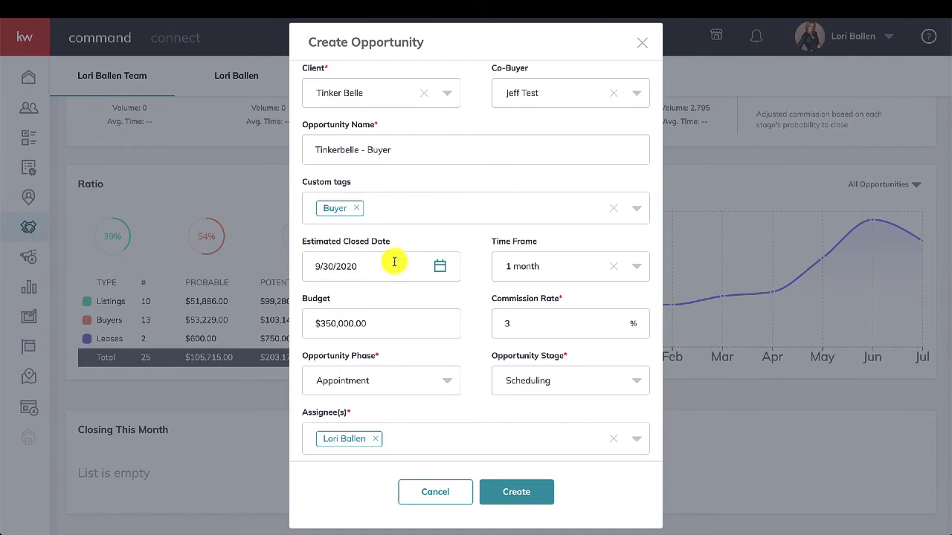
scroll(356, 380, down, 1)
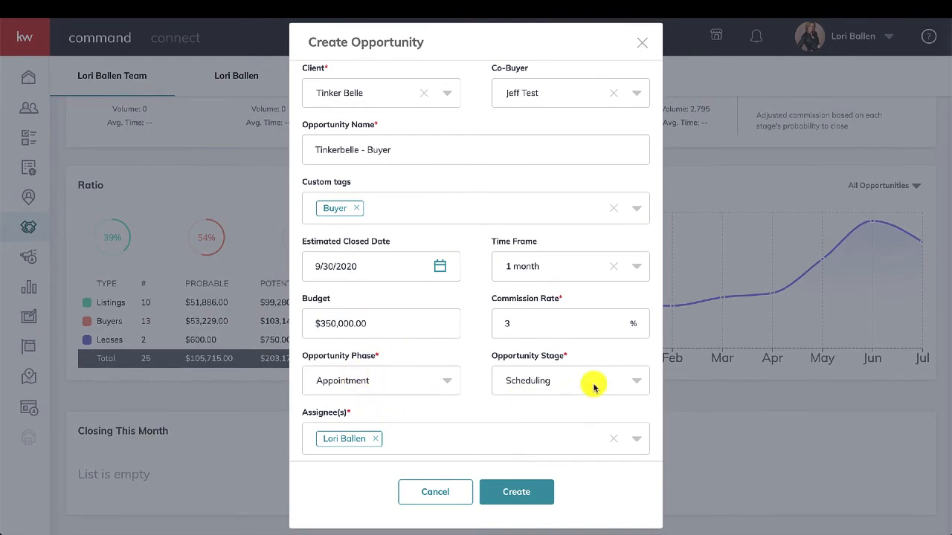
Step: Review the stages of the Appointment phase and set the opportunity stage to Kept
click(564, 377)
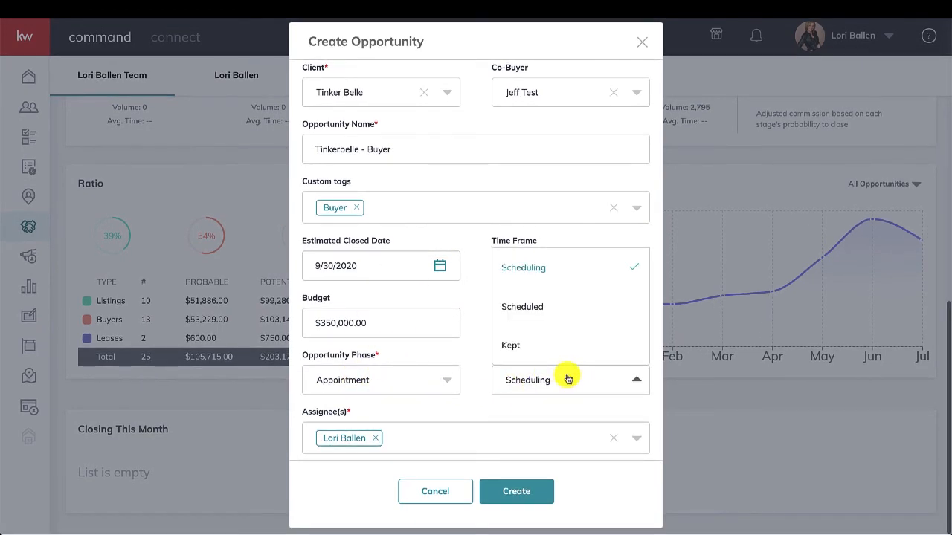
click(353, 394)
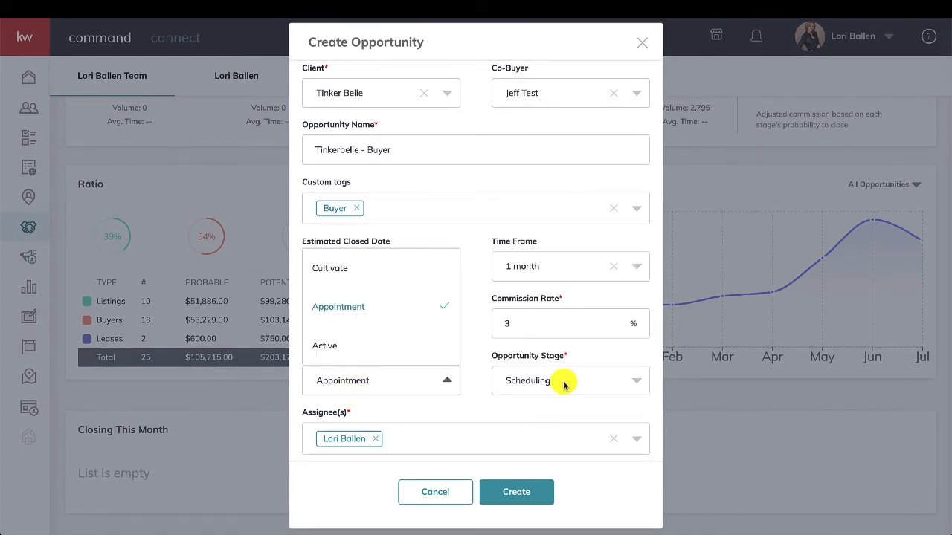
click(345, 391)
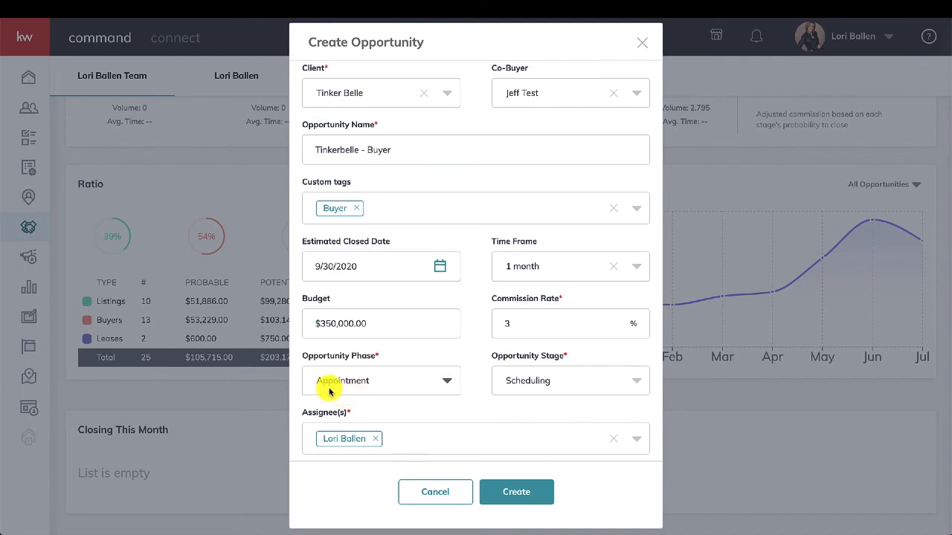
click(549, 381)
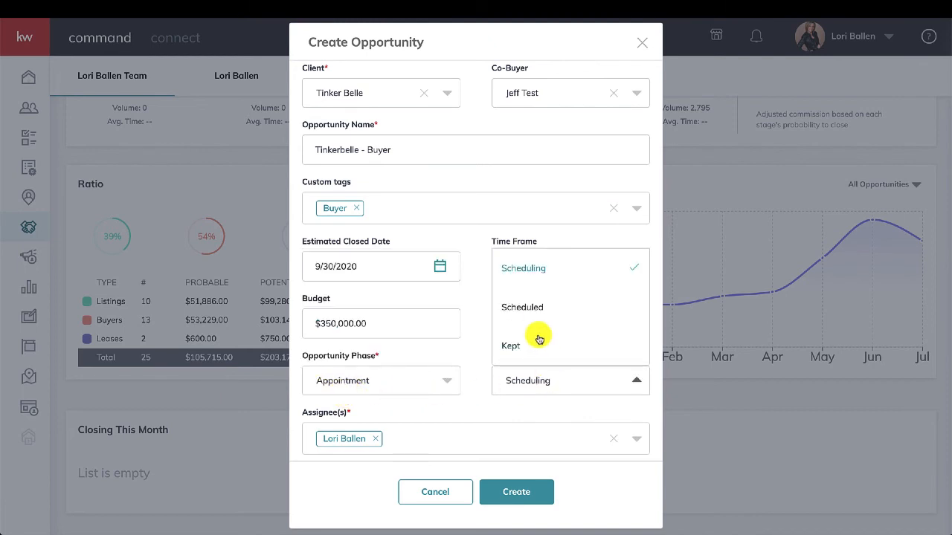
click(533, 349)
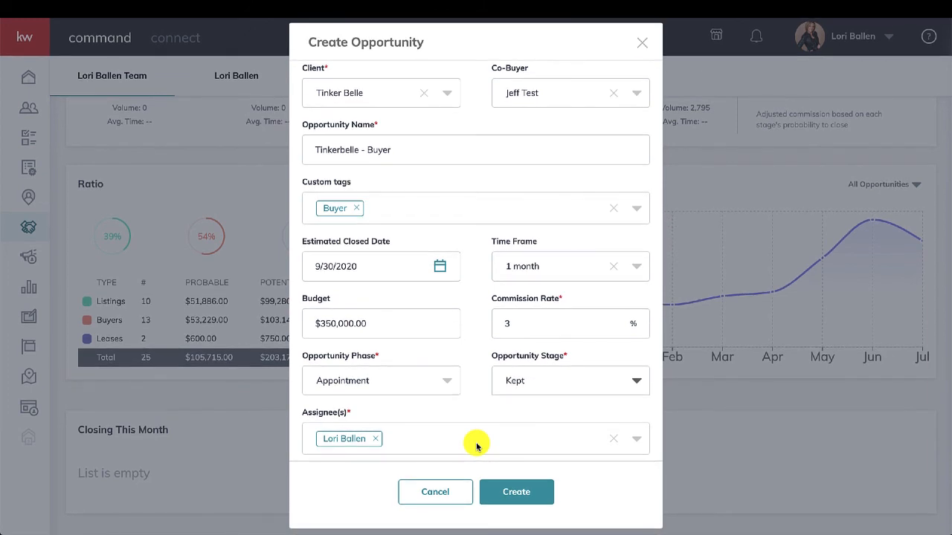
Step: Change the opportunity phase to Active and review the stages it offers
click(386, 377)
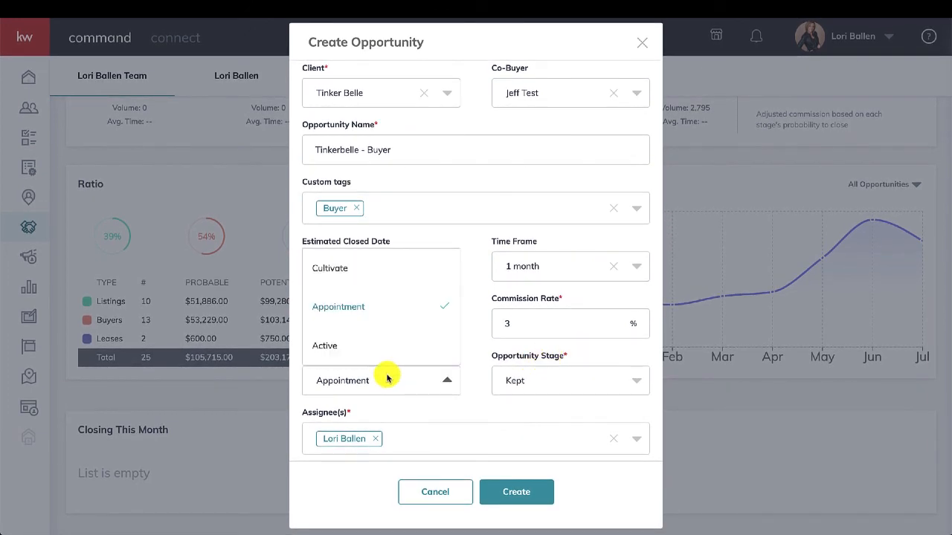
click(373, 346)
click(546, 379)
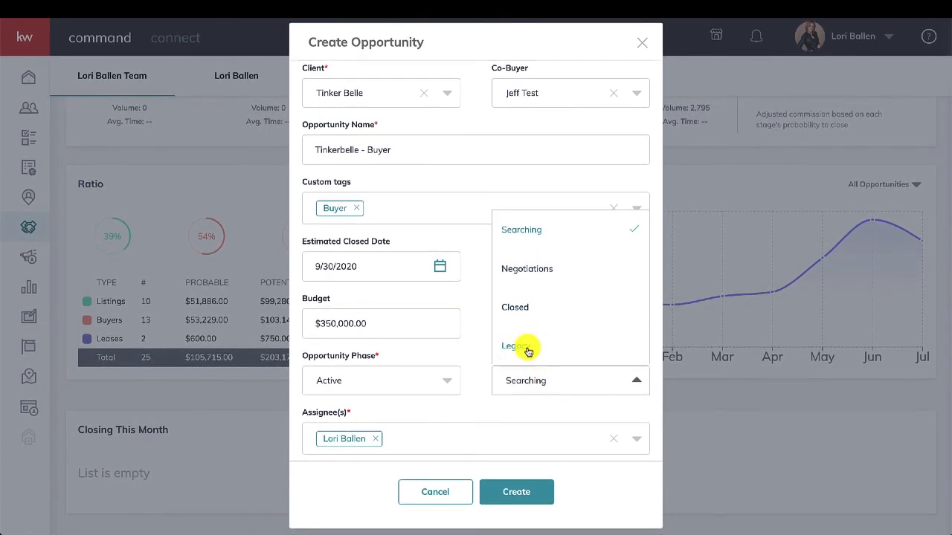
Step: Set the opportunity phase to Cultivate and review its stages, leaving the stage at Watch
click(393, 395)
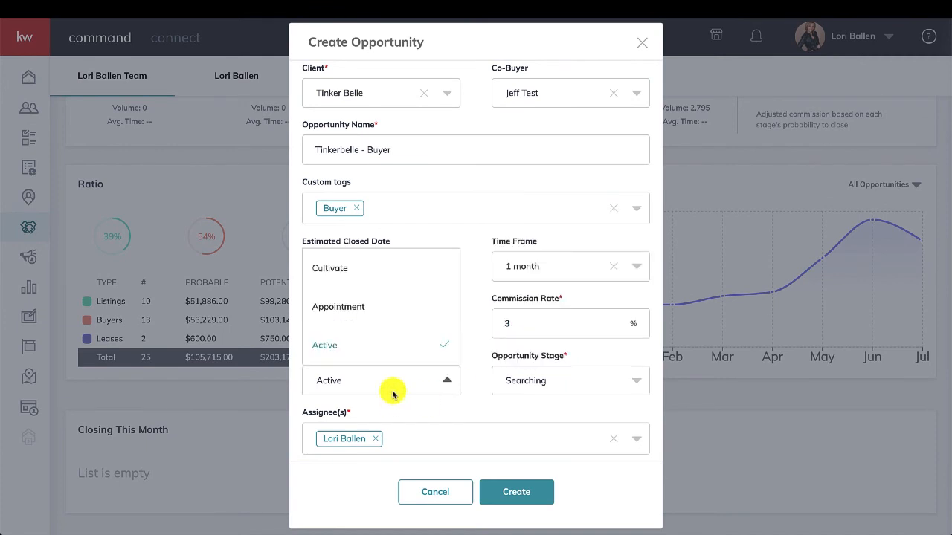
click(394, 385)
click(394, 385)
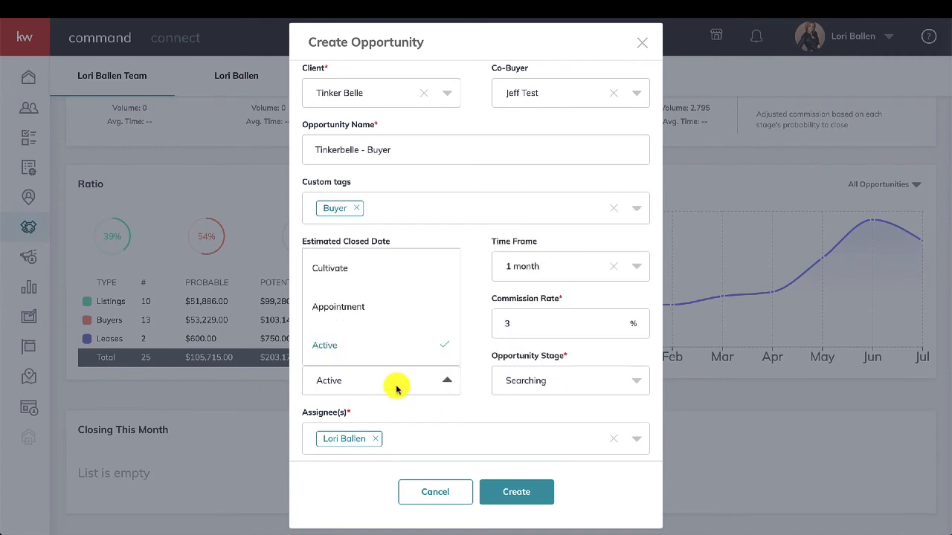
click(357, 270)
click(528, 386)
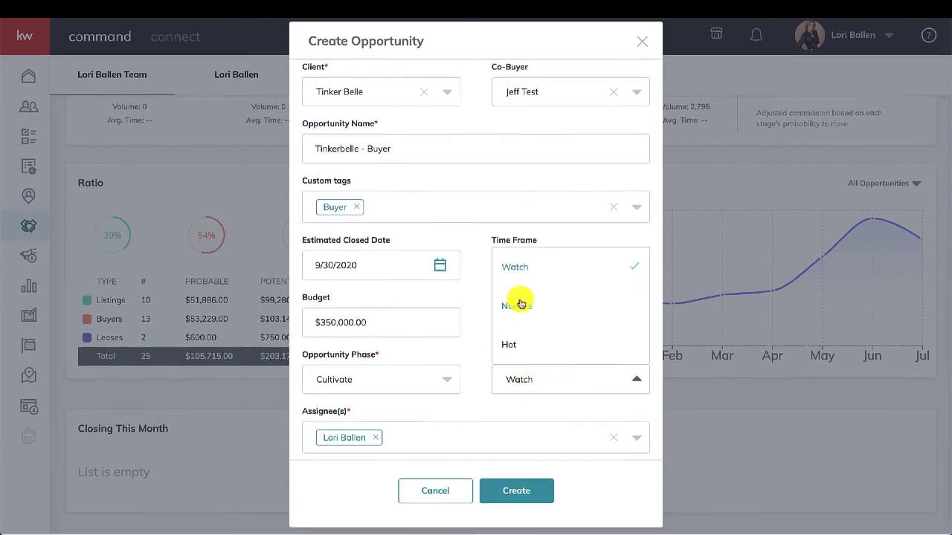
click(443, 412)
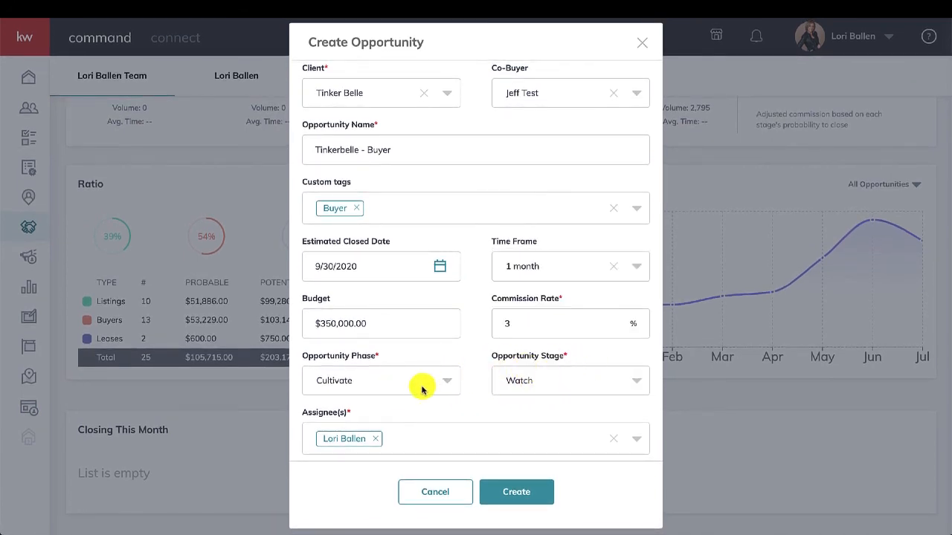
click(444, 380)
click(467, 404)
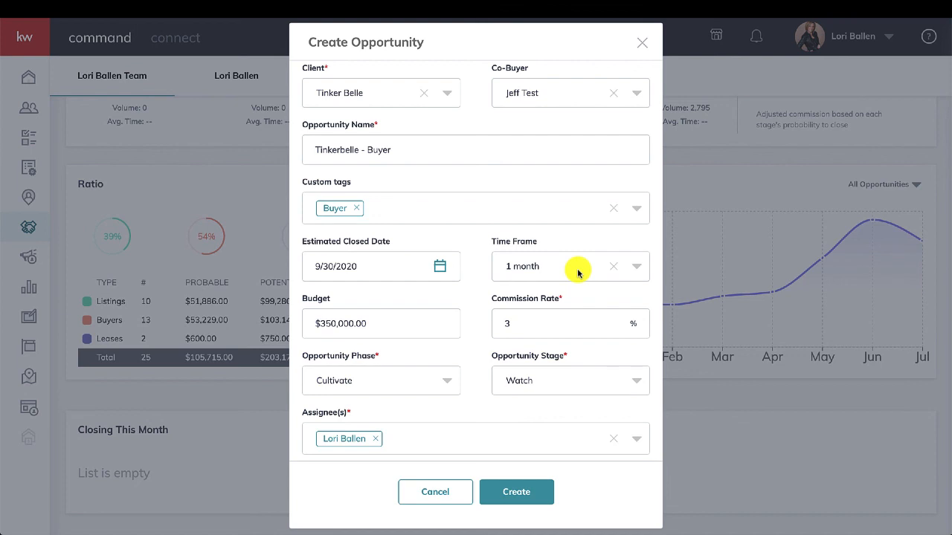
Step: Add a second team member to the opportunity's assignees, look over the remaining candidates, and remove that added assignee
scroll(548, 250, up, 3)
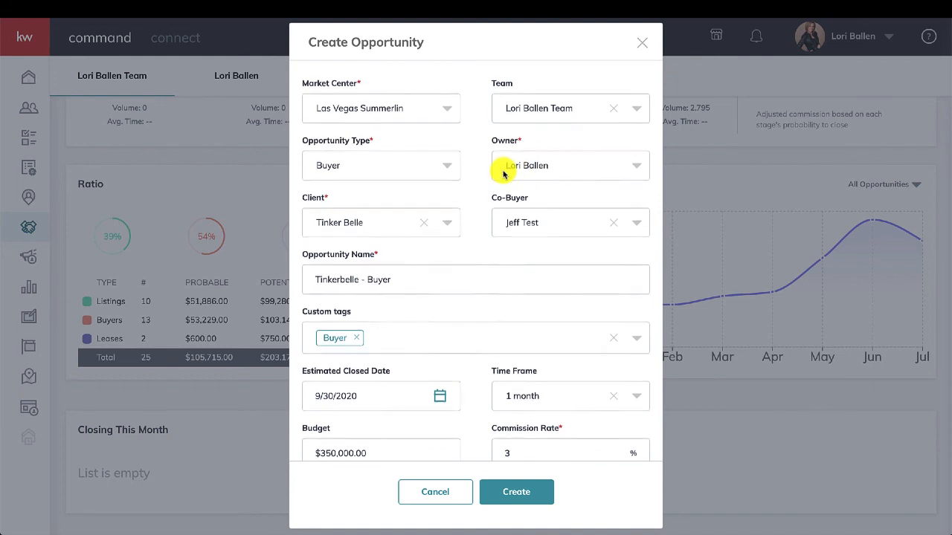
scroll(491, 171, down, 3)
click(410, 444)
click(421, 440)
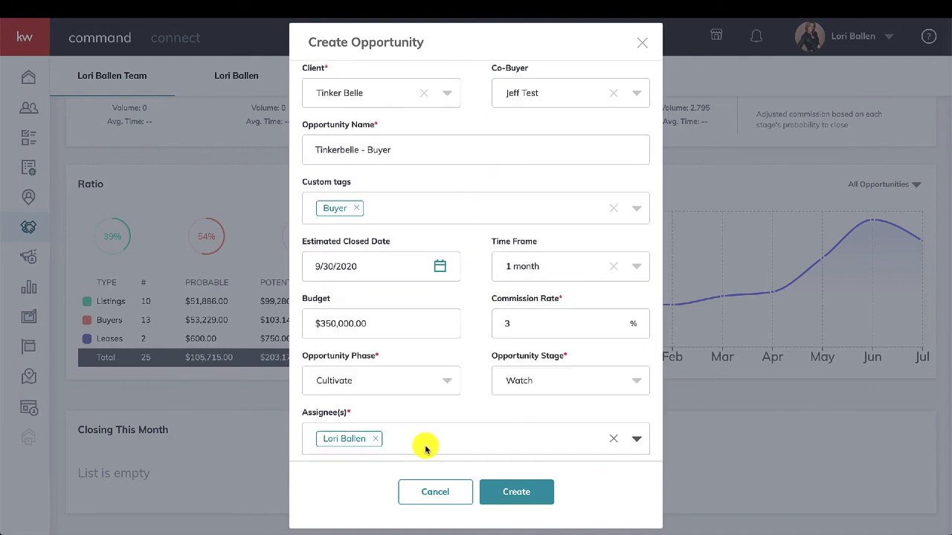
click(424, 445)
click(325, 324)
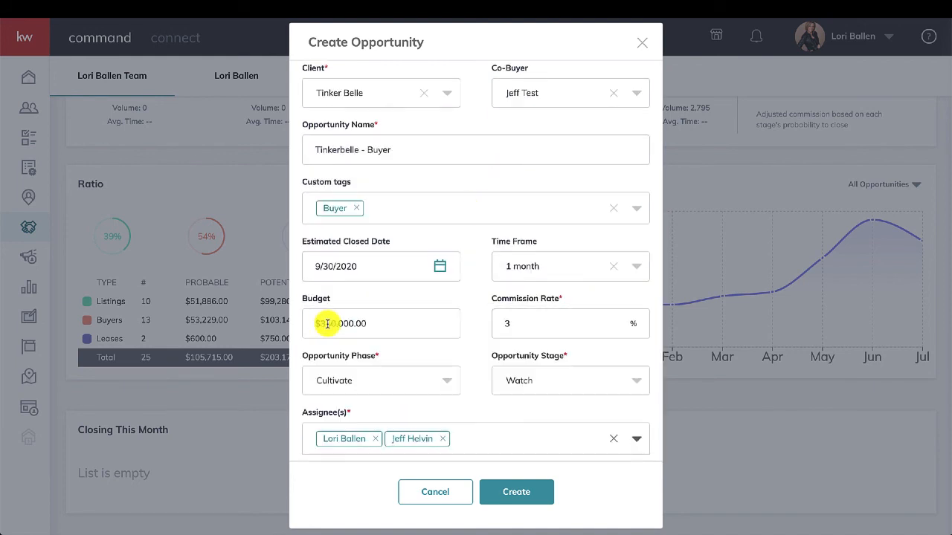
click(432, 441)
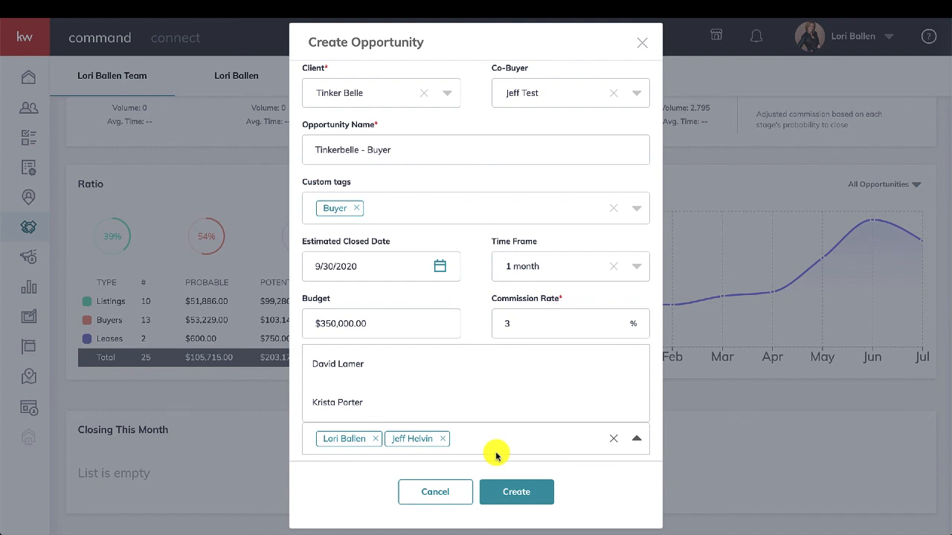
click(444, 440)
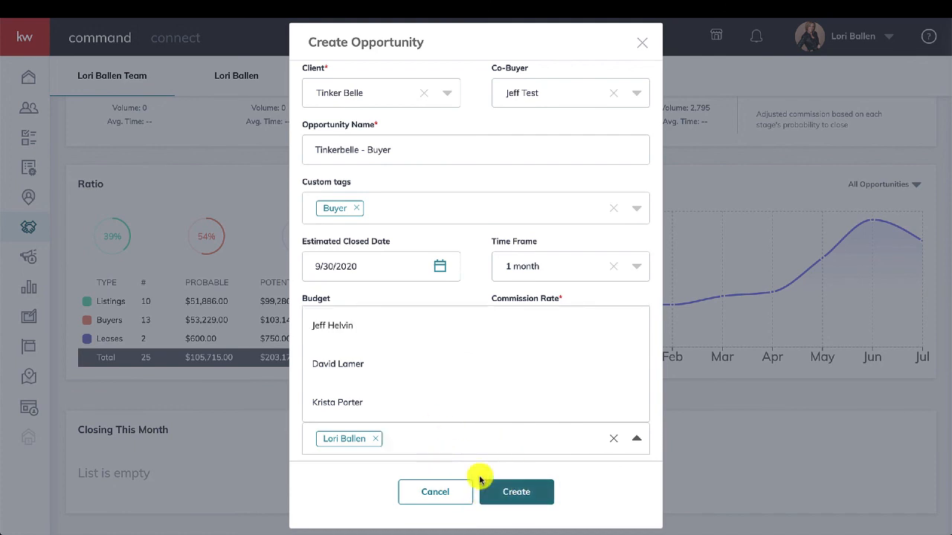
Step: Check the opportunity name and create the buyer opportunity with the entered details
scroll(415, 235, up, 3)
click(397, 278)
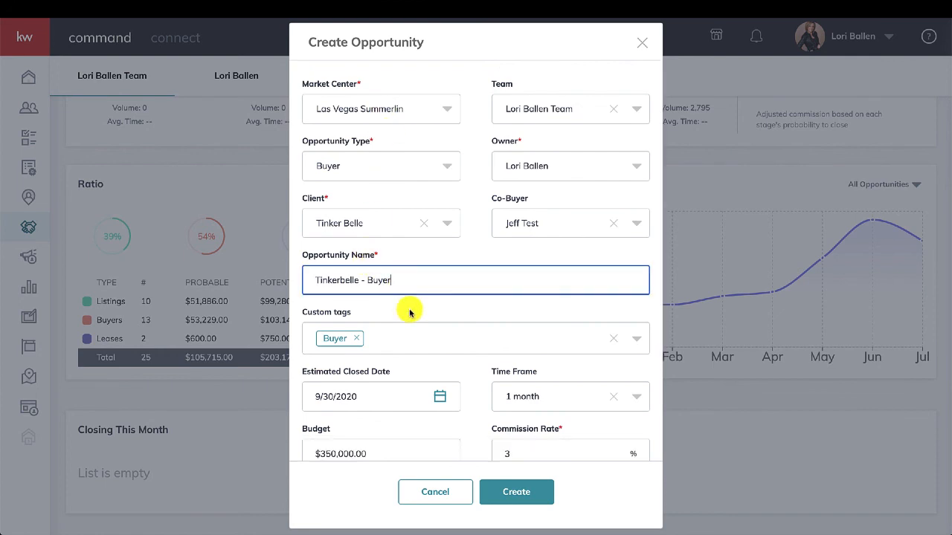
click(513, 503)
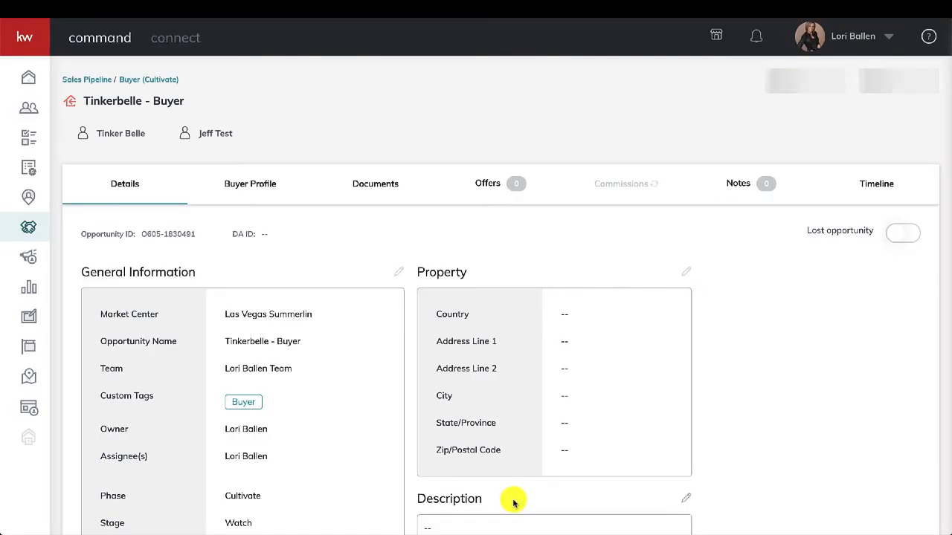
Step: Examine the general information, property and description sections of the new buyer opportunity's details
scroll(513, 503, down, 5)
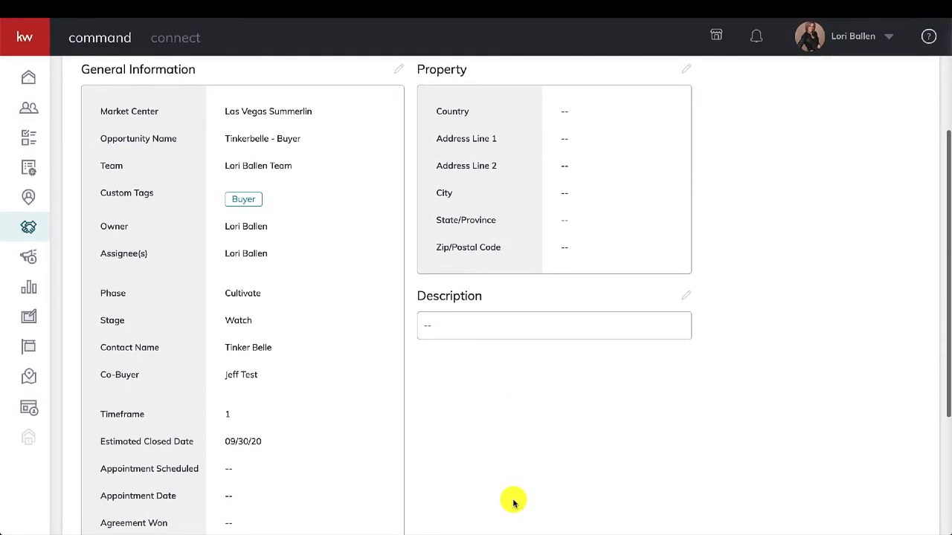
scroll(513, 503, down, 2)
scroll(484, 334, up, 8)
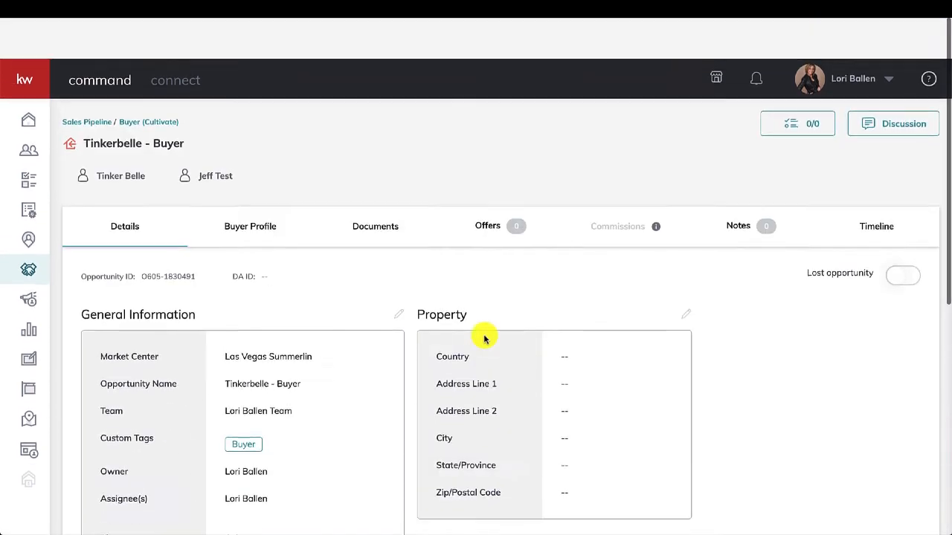
scroll(484, 336, down, 1)
scroll(484, 336, down, 1)
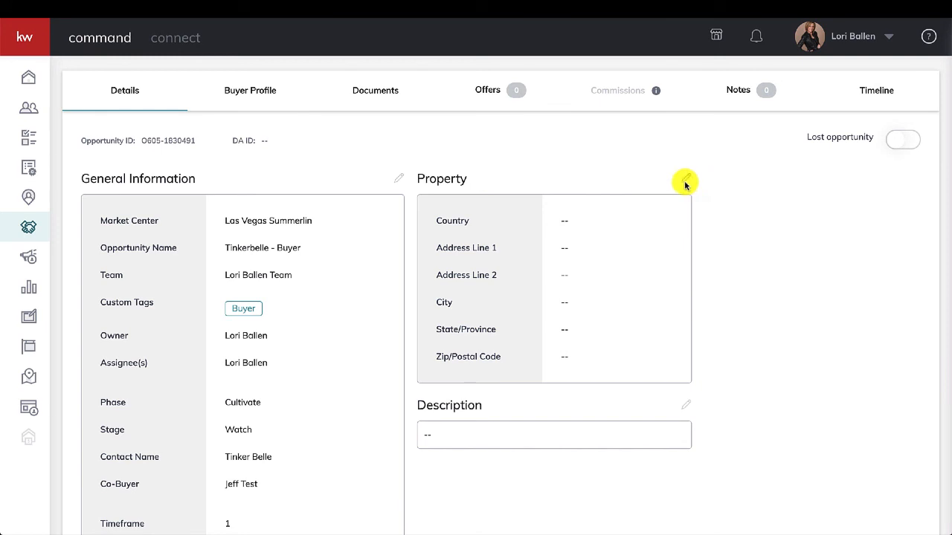
scroll(610, 198, down, 1)
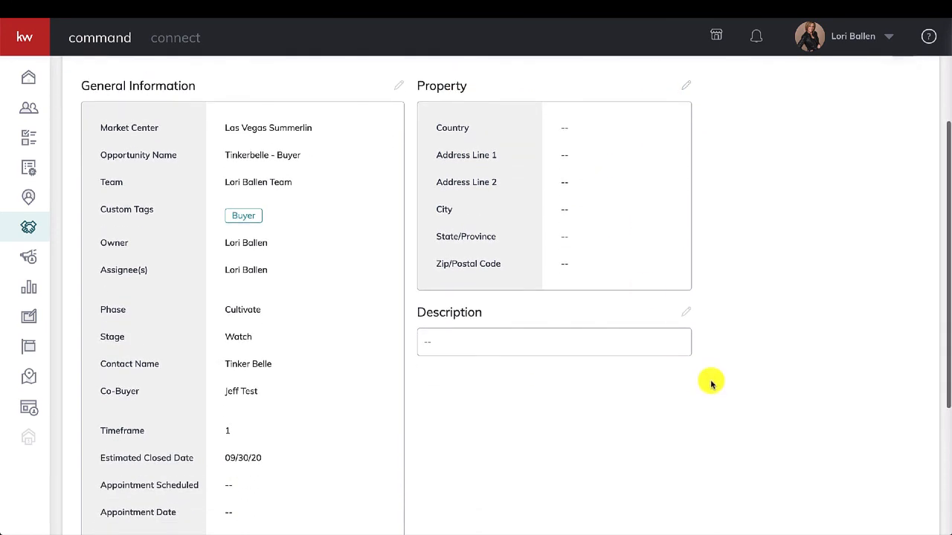
scroll(325, 241, up, 1)
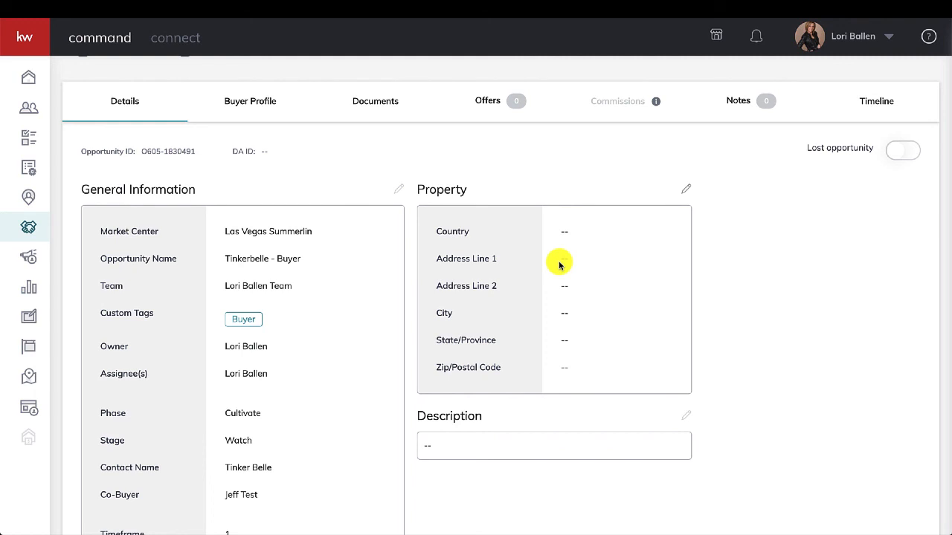
scroll(559, 264, down, 1)
scroll(615, 176, down, 2)
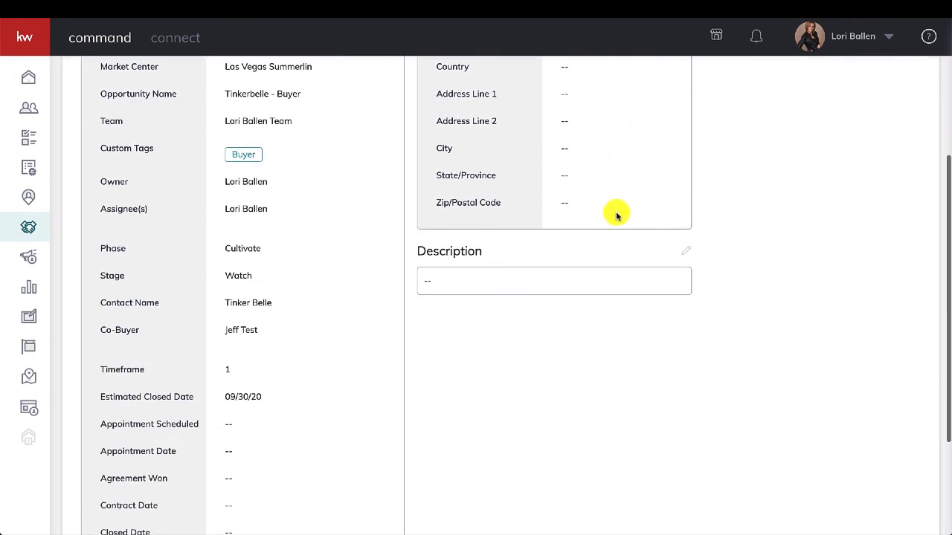